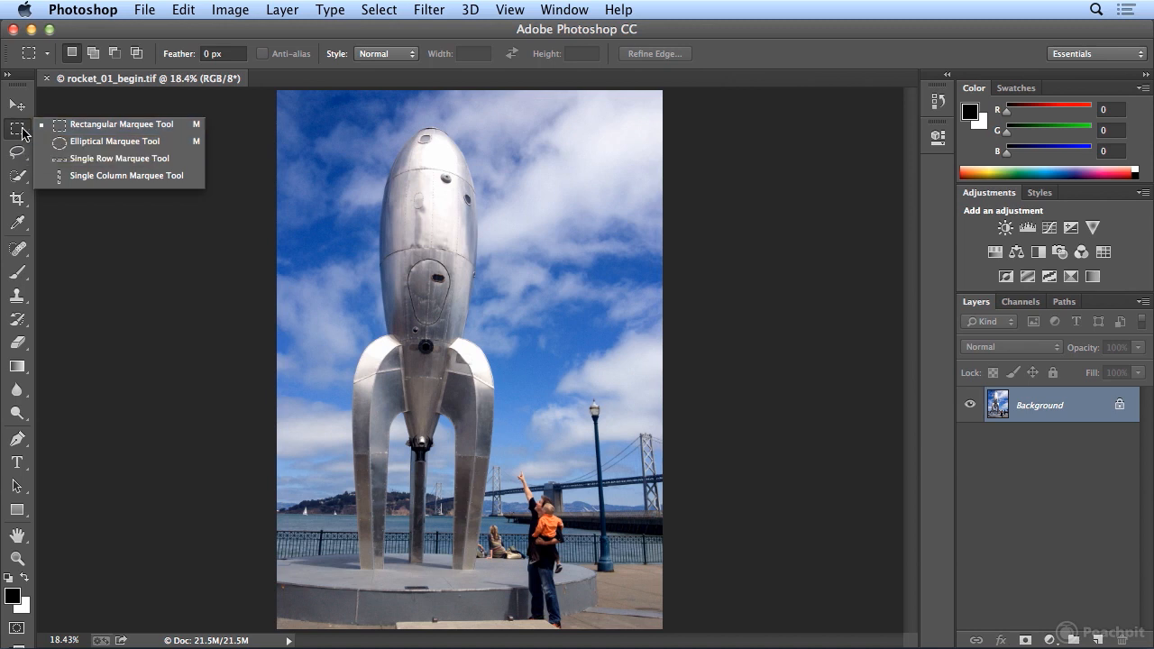
left_click(22, 134)
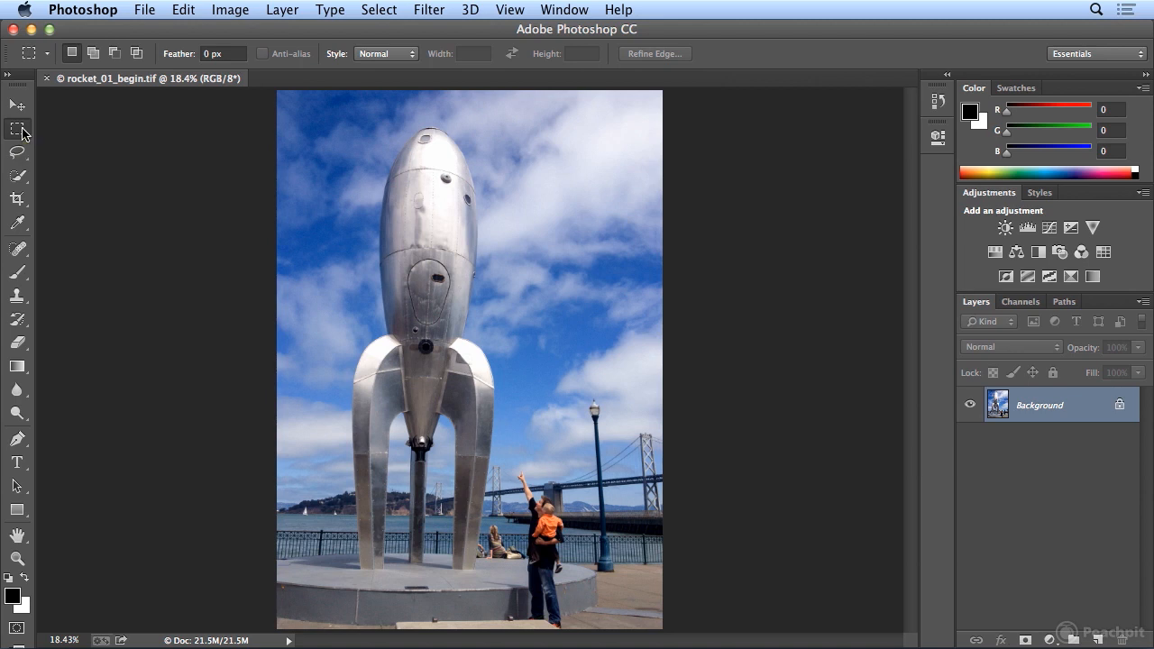
left_click(23, 133)
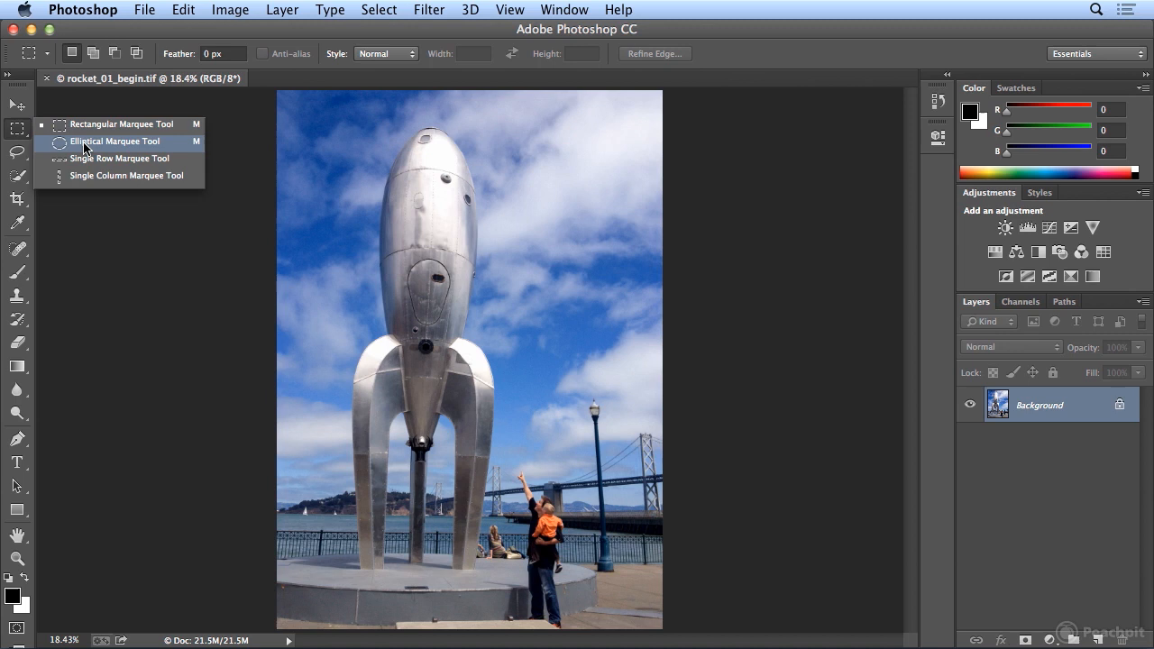
left_click(17, 131)
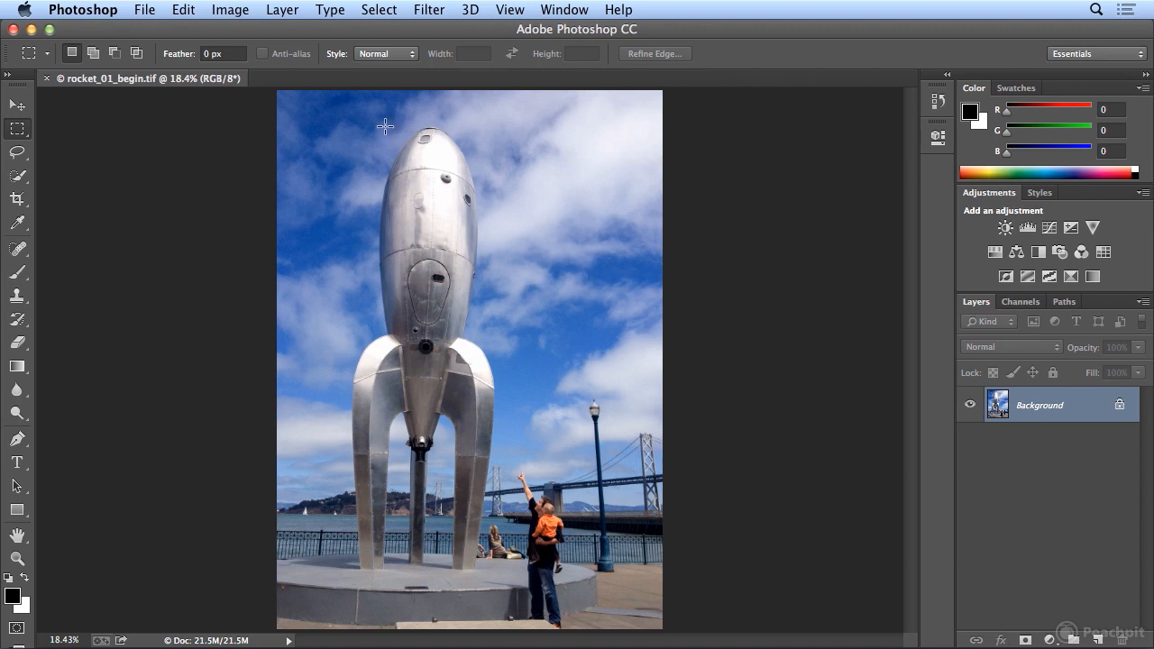
left_click_drag(384, 127, 510, 571)
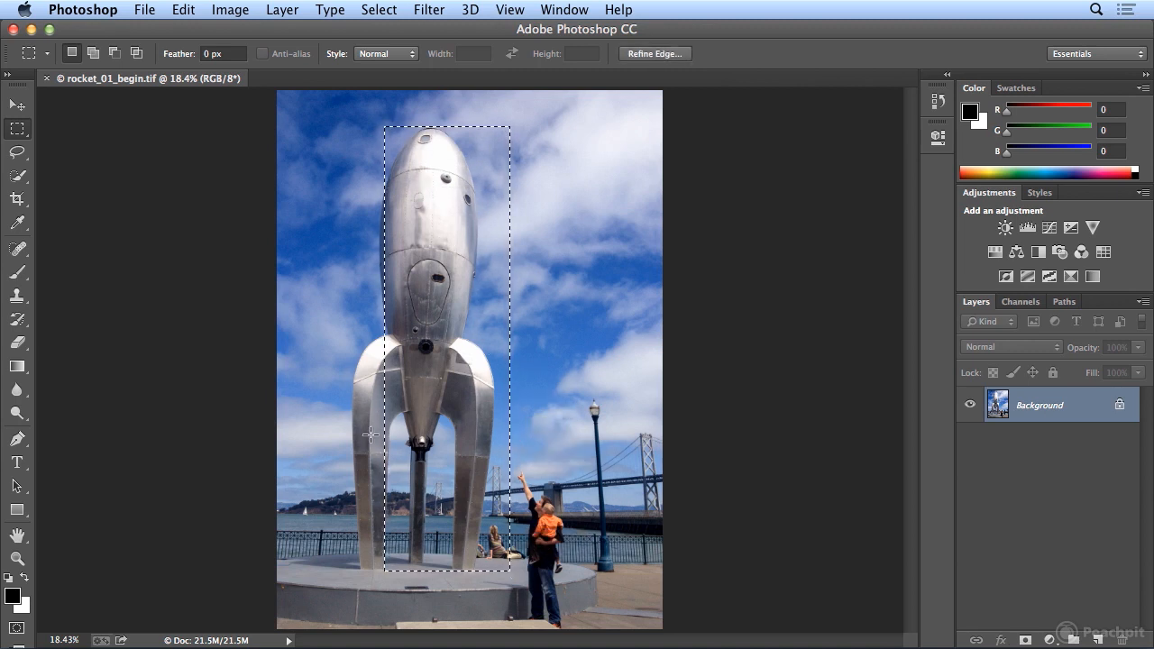
left_click(376, 11)
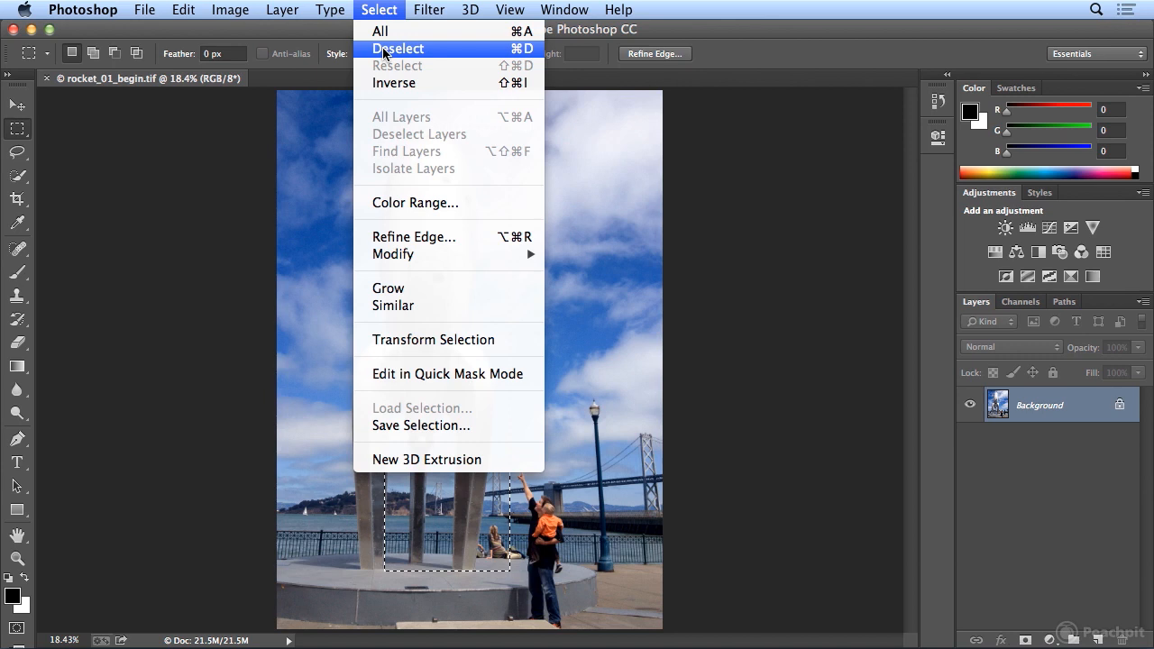
left_click(384, 50)
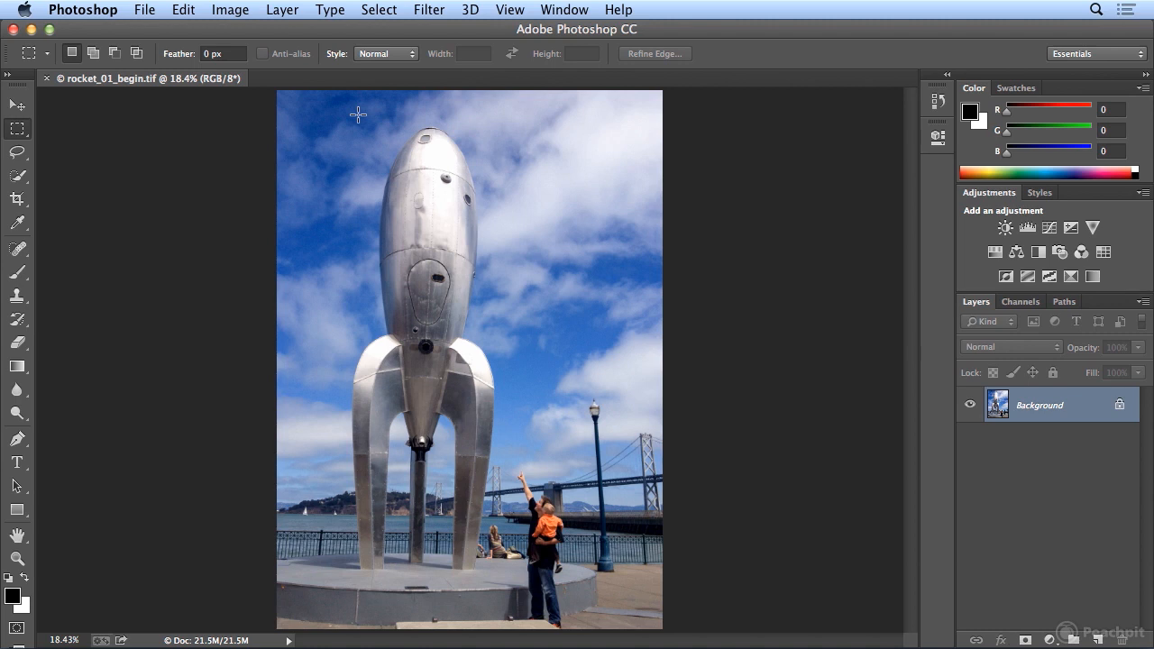
Draw a rectangular selection about 3.95 in wide and 11.64 in high around the rocket and shift it so both fins are enclosed.
left_click_drag(358, 114, 515, 578)
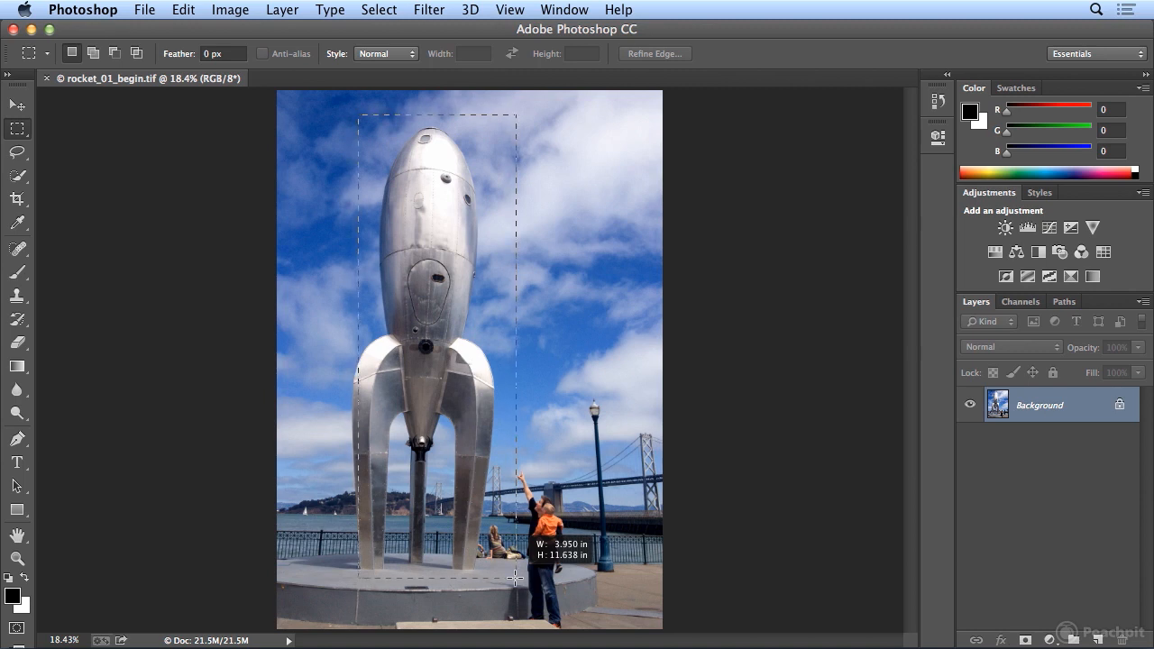
left_click_drag(515, 578, 515, 577)
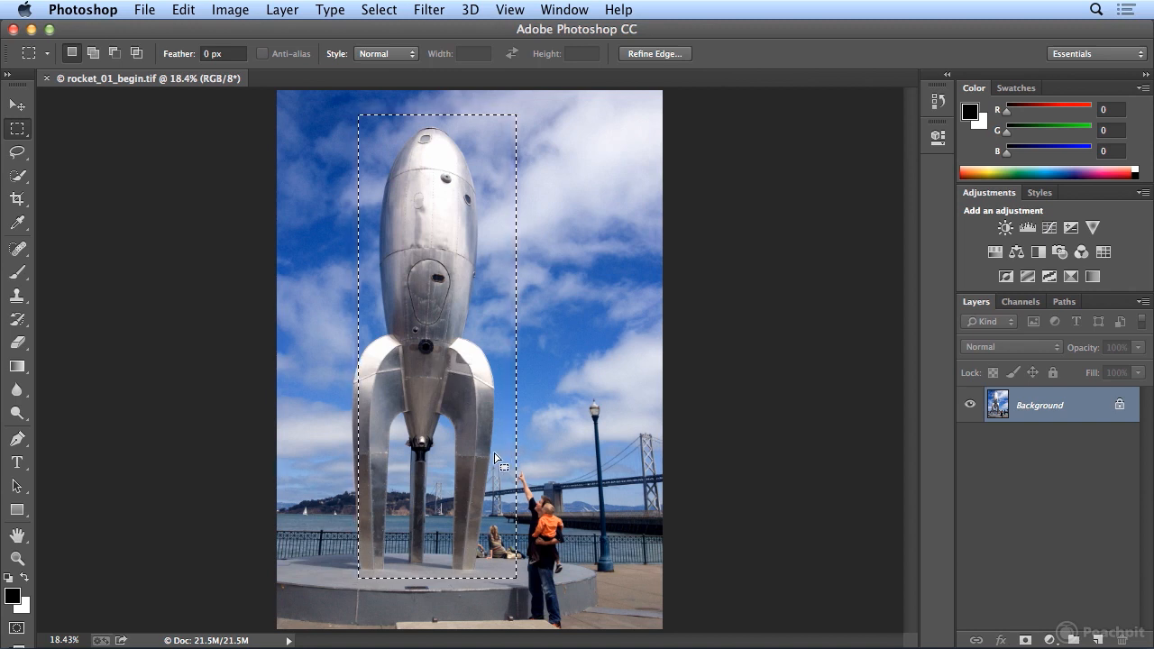
left_click_drag(494, 453, 476, 449)
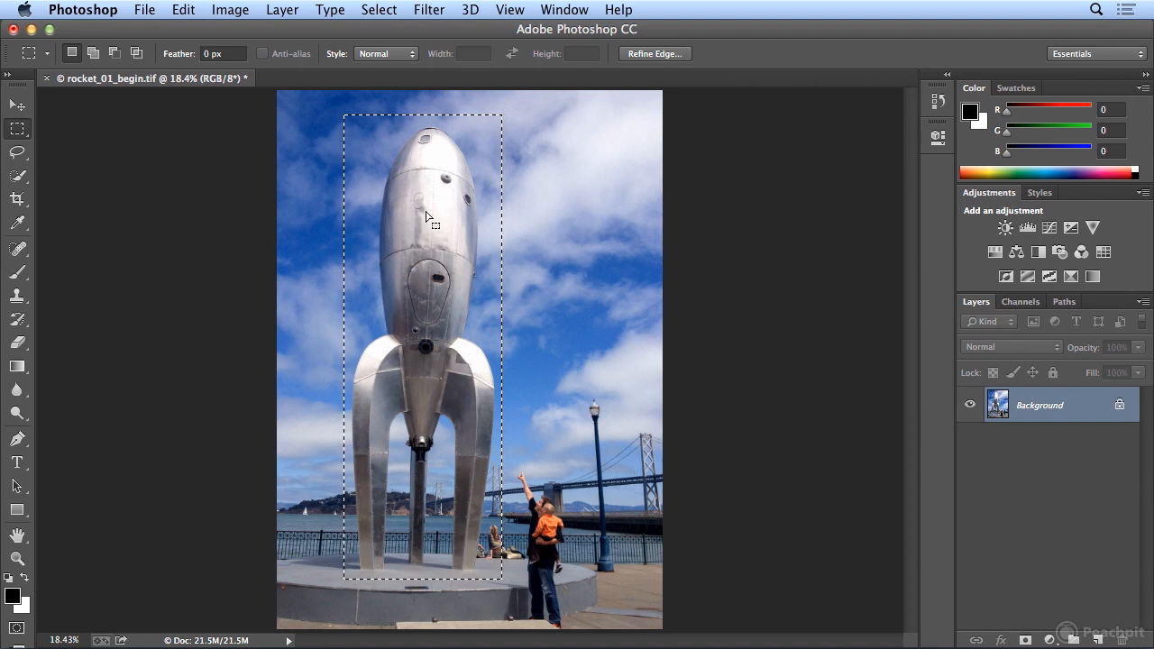
Copy the selected rocket and paste it into a new white-background document made with the Clipboard preset.
left_click(179, 9)
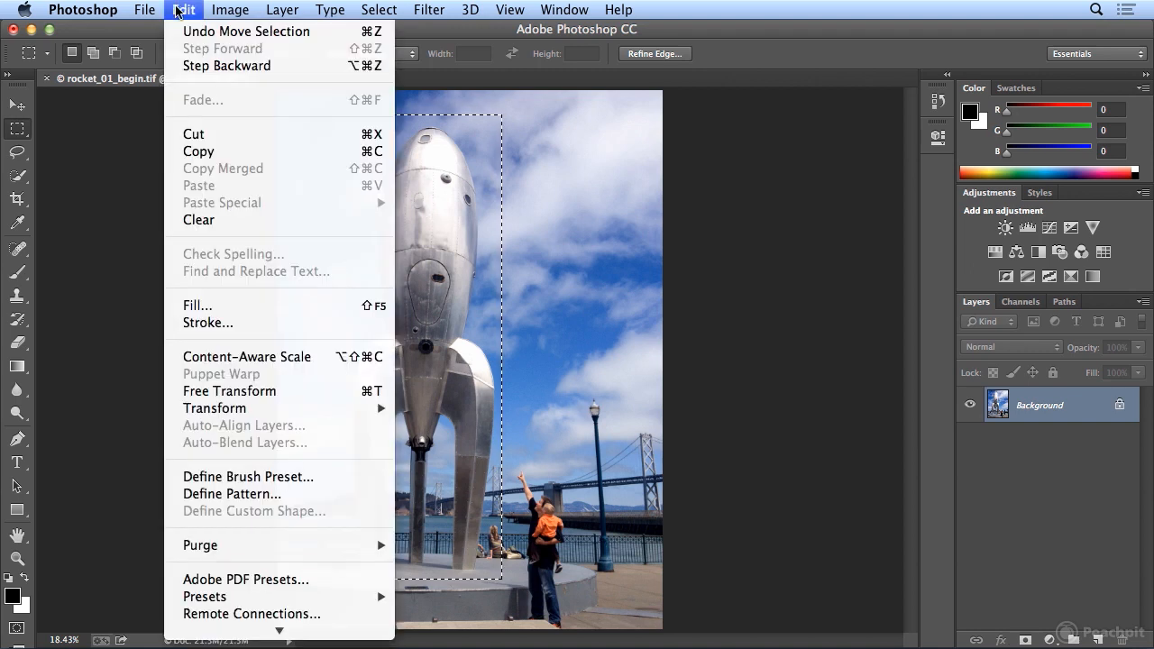
left_click(196, 151)
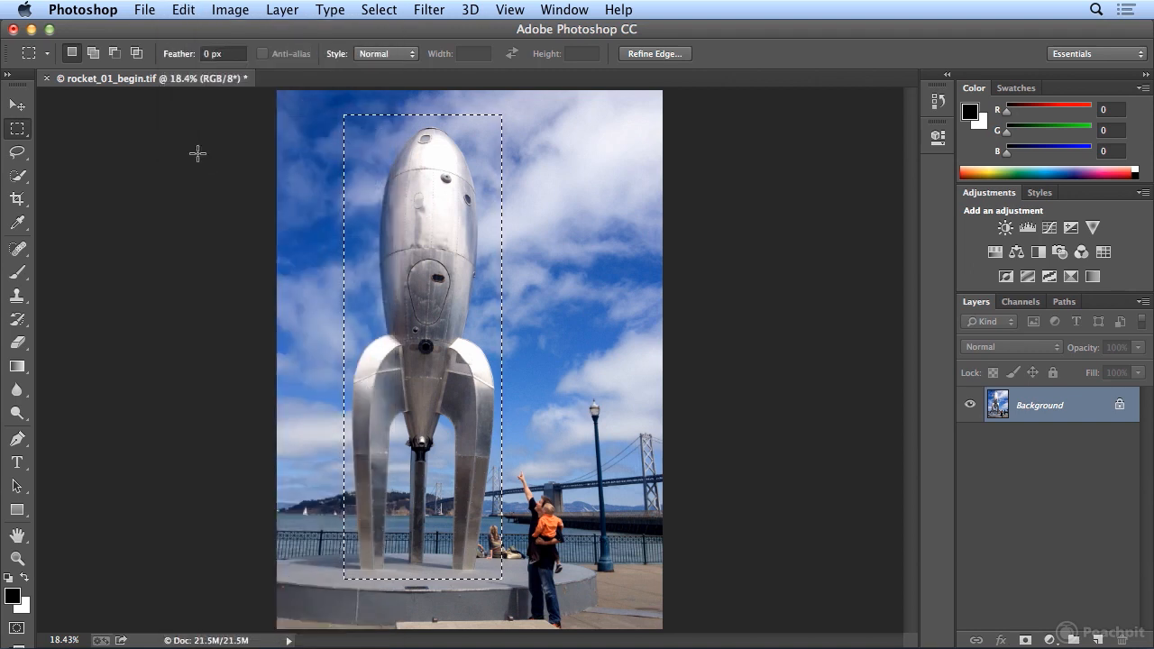
left_click(147, 10)
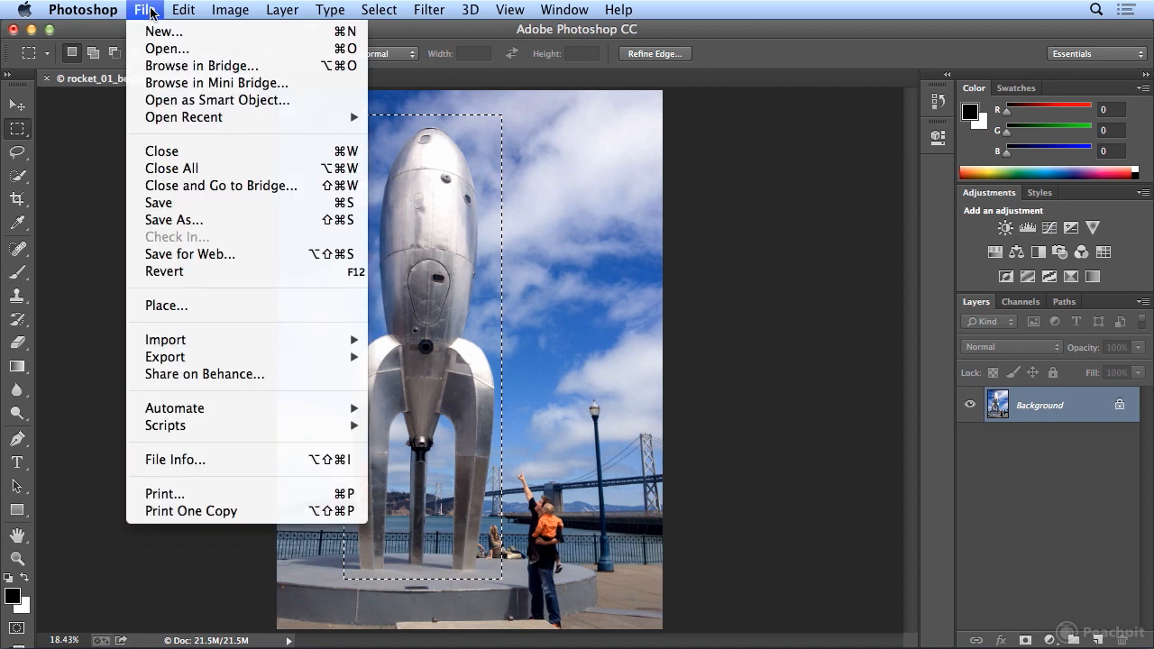
left_click(150, 32)
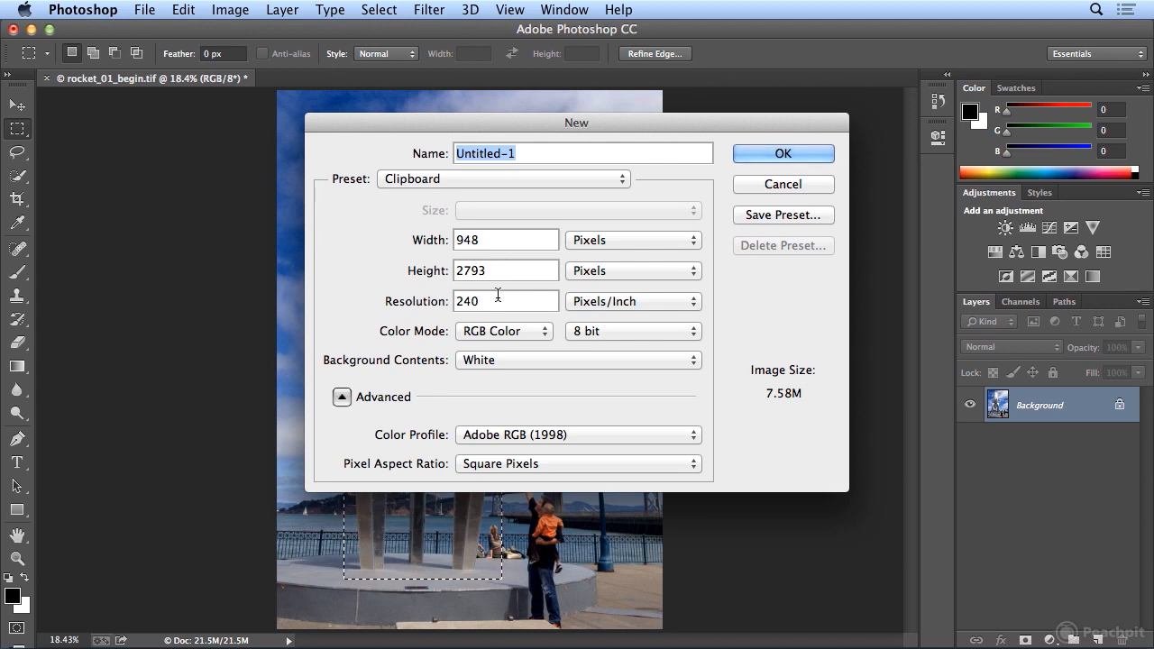
left_click(748, 160)
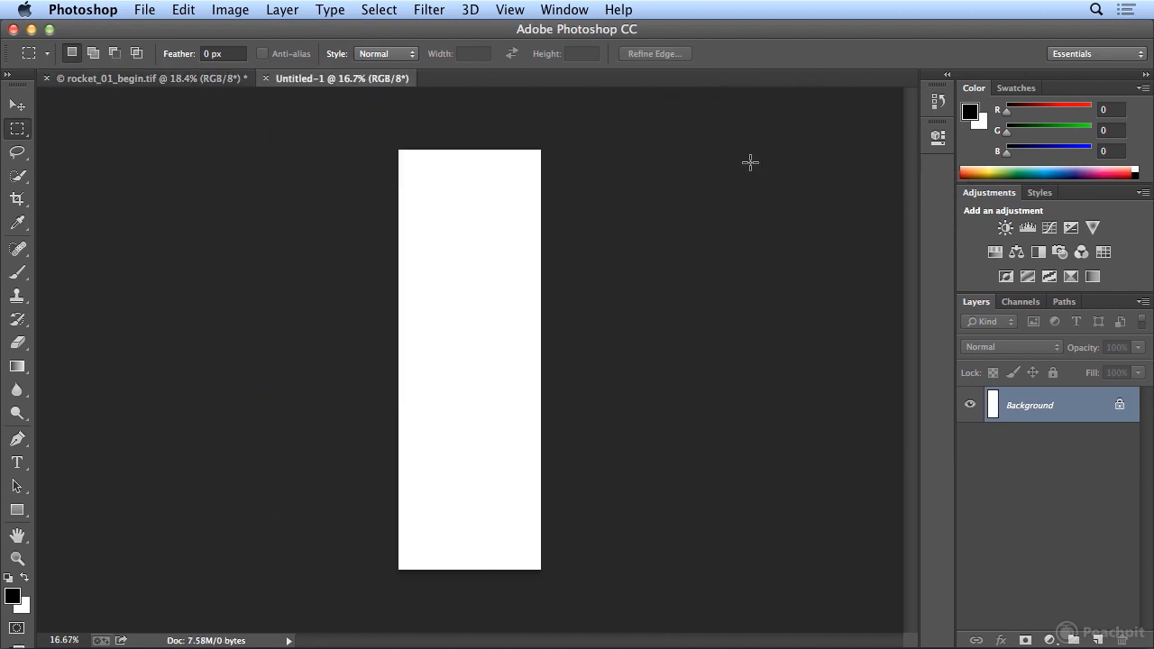
left_click(183, 9)
left_click(247, 185)
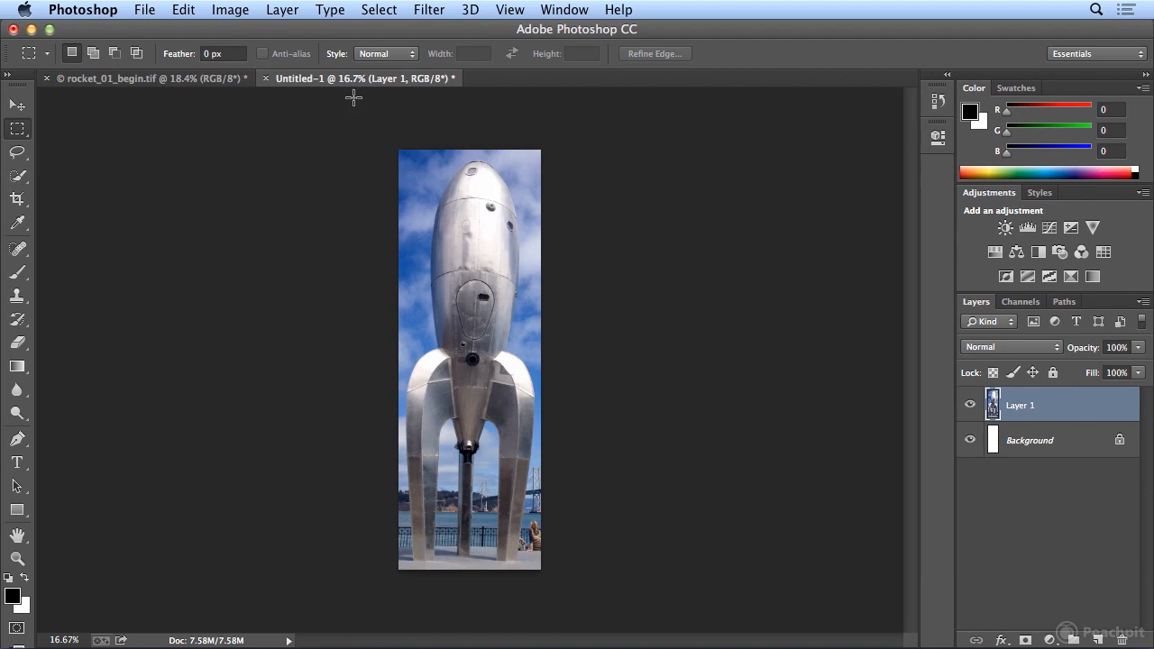
Close the new rocket document without saving it and clear the rectangular selection in rocket_01_begin.tif.
left_click(266, 80)
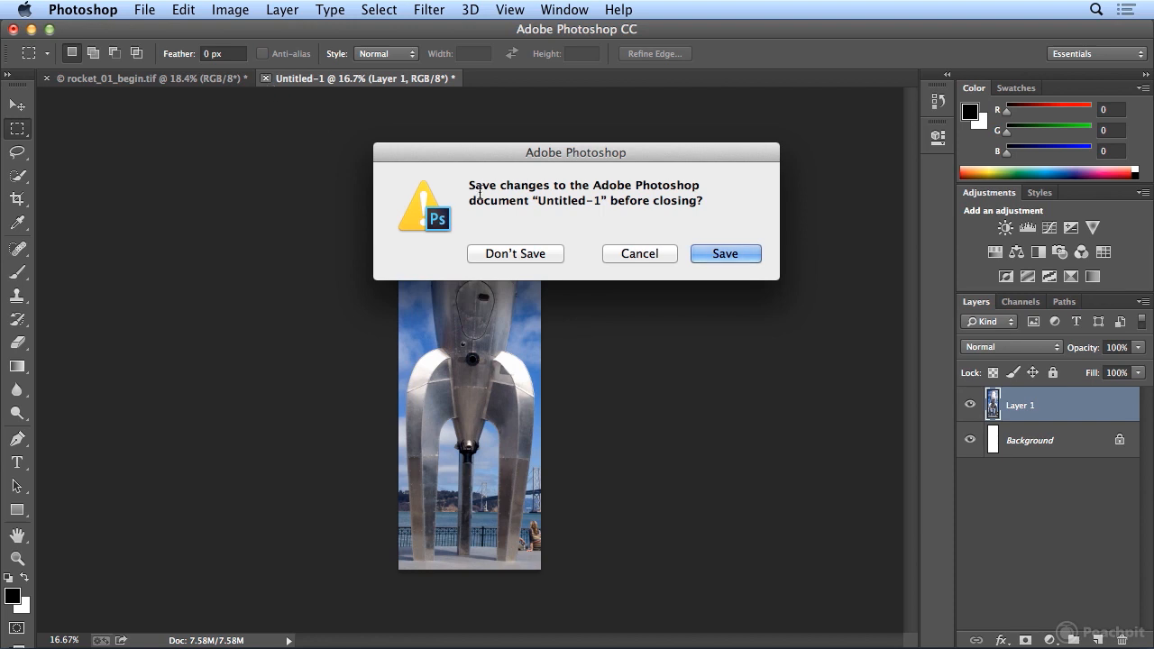
left_click(512, 252)
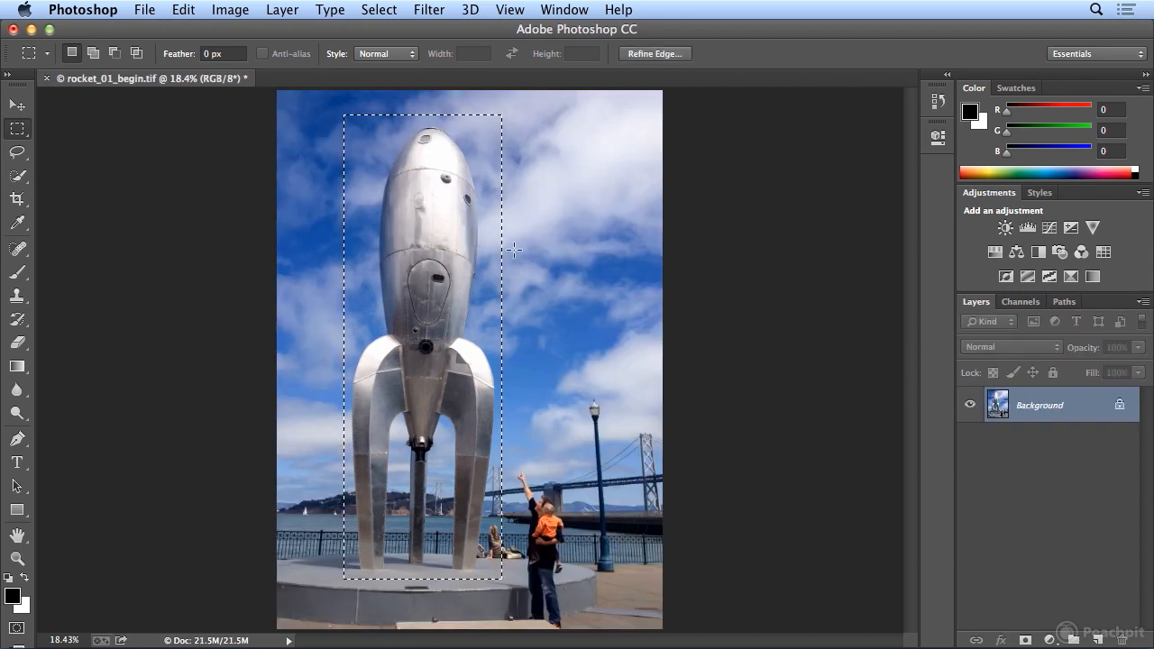
left_click(397, 10)
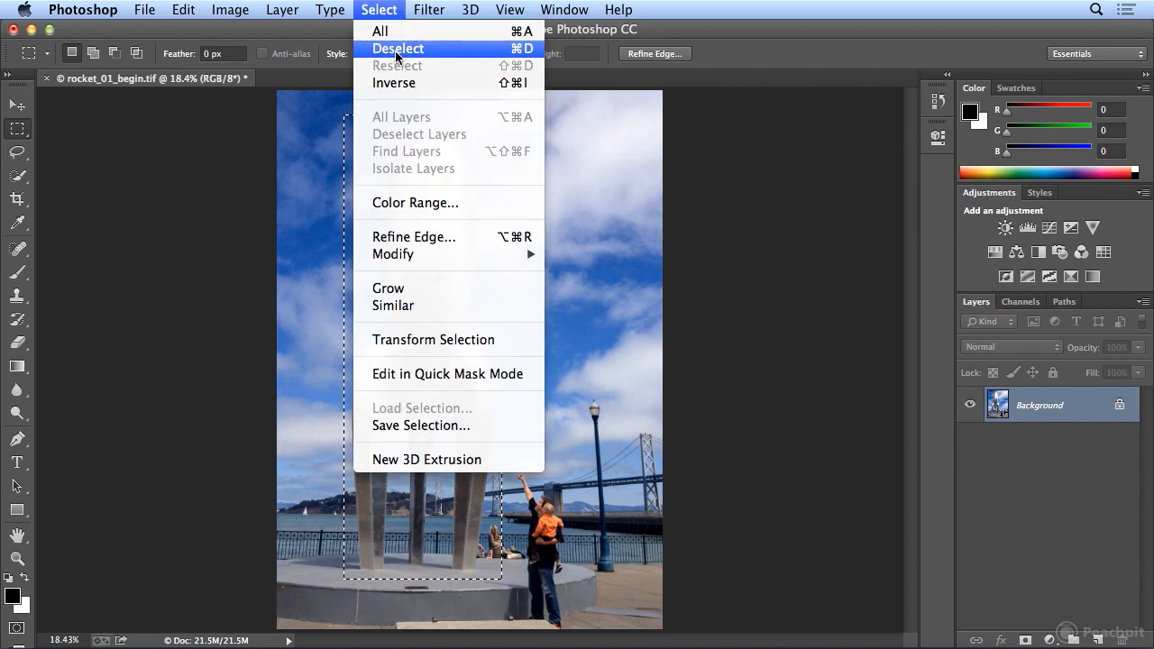
left_click(389, 9)
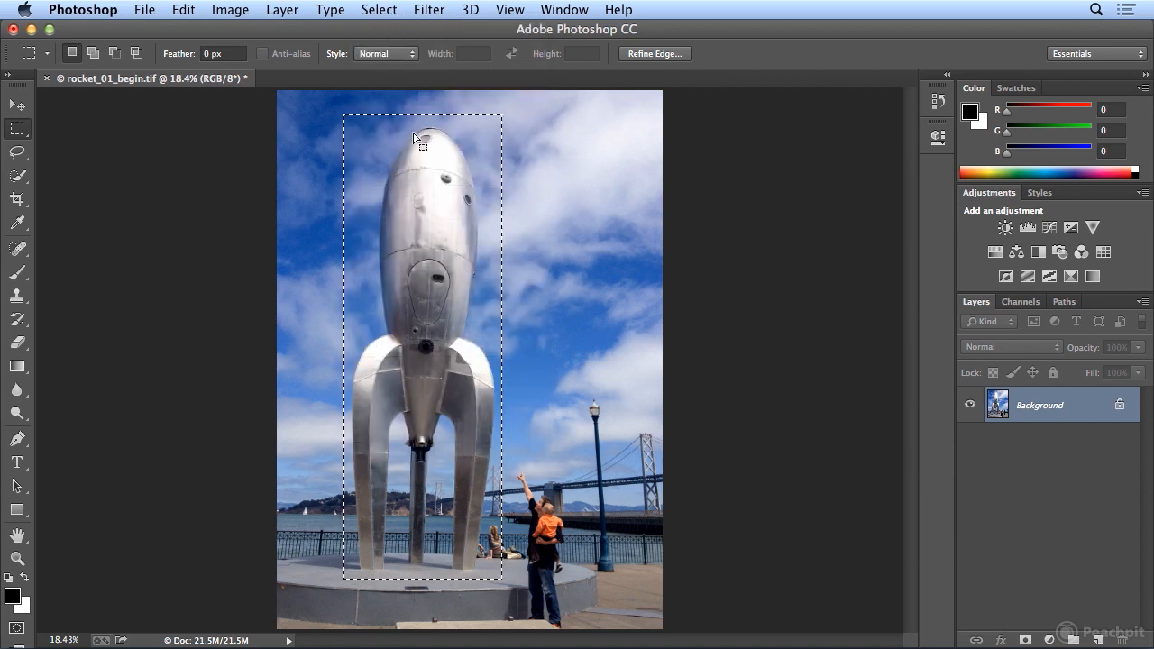
left_click(587, 163)
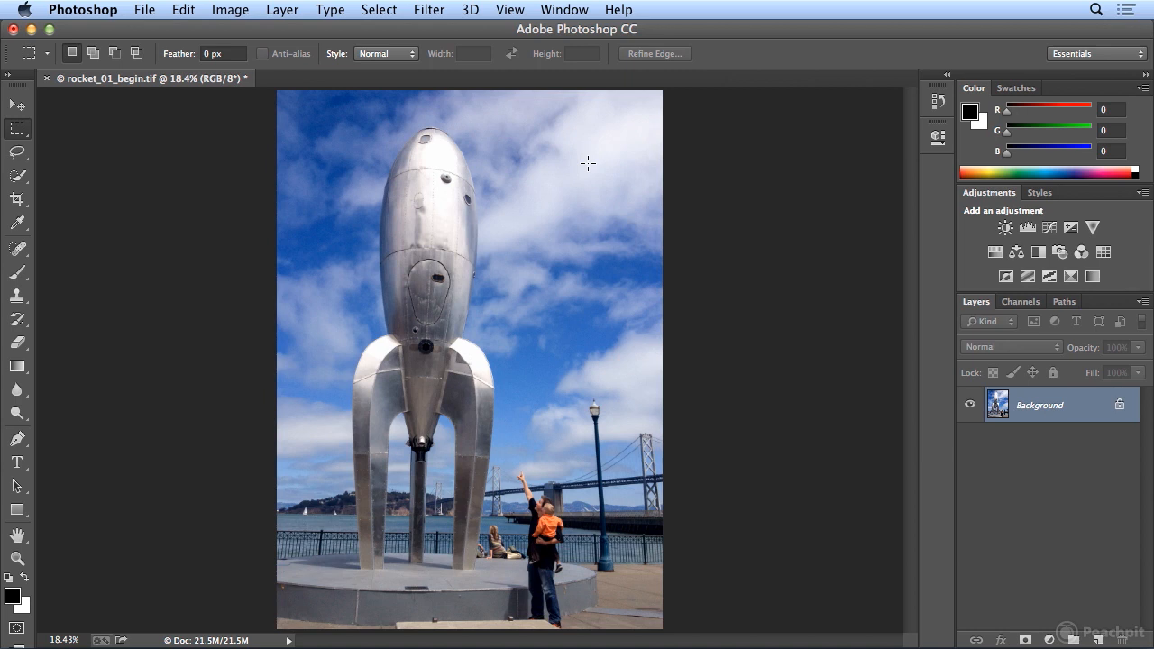
Activate the Elliptical Marquee Tool and magnify the image to 50% around the rocket's upper body.
left_click(28, 132)
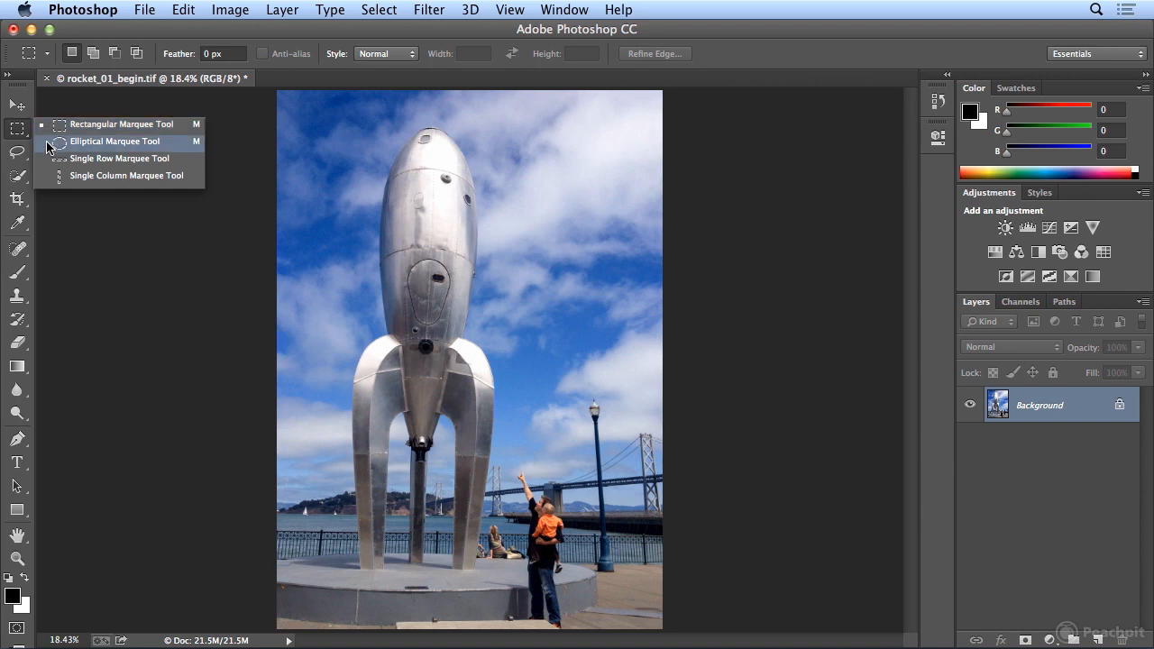
left_click(108, 141)
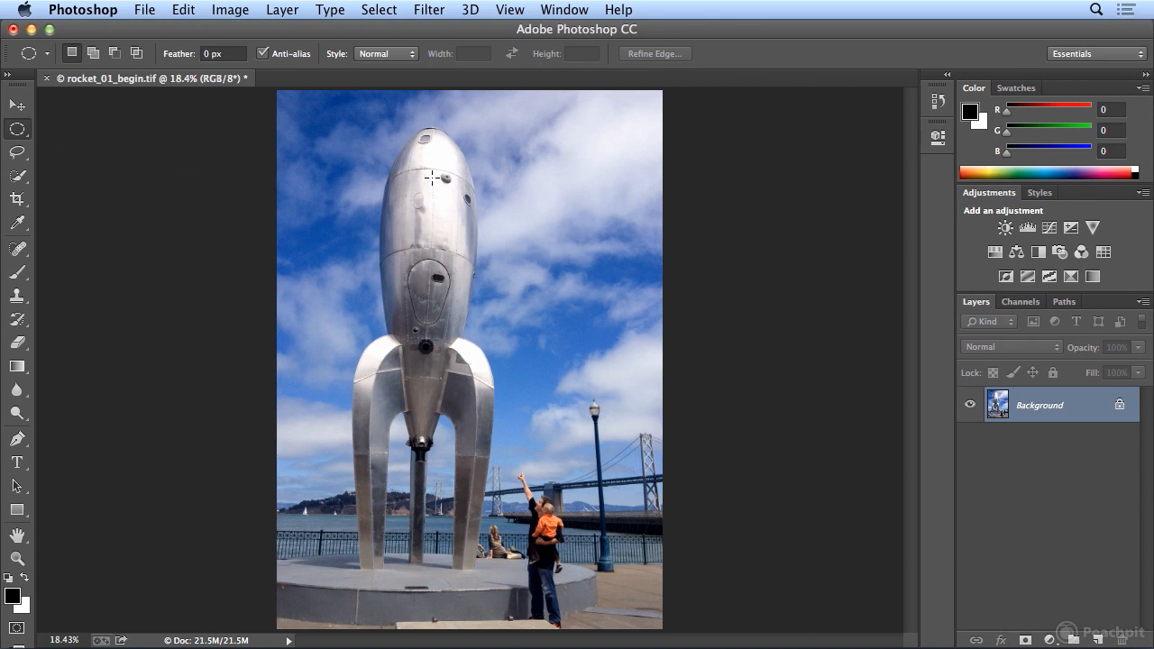
left_click(511, 11)
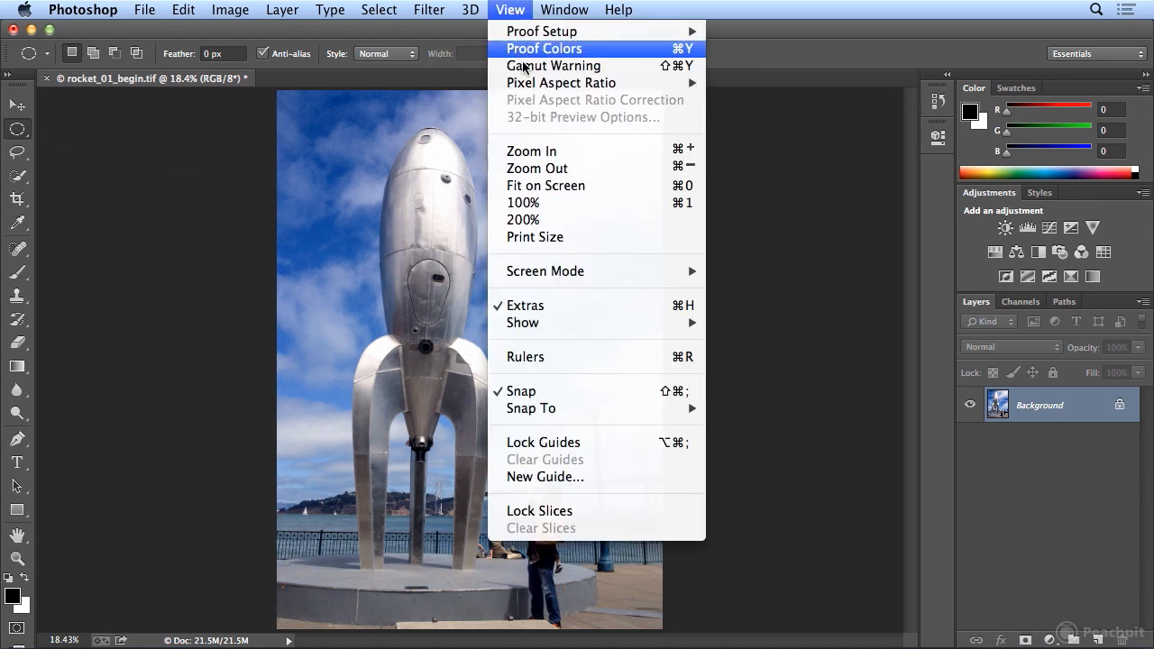
left_click(538, 151)
left_click(511, 11)
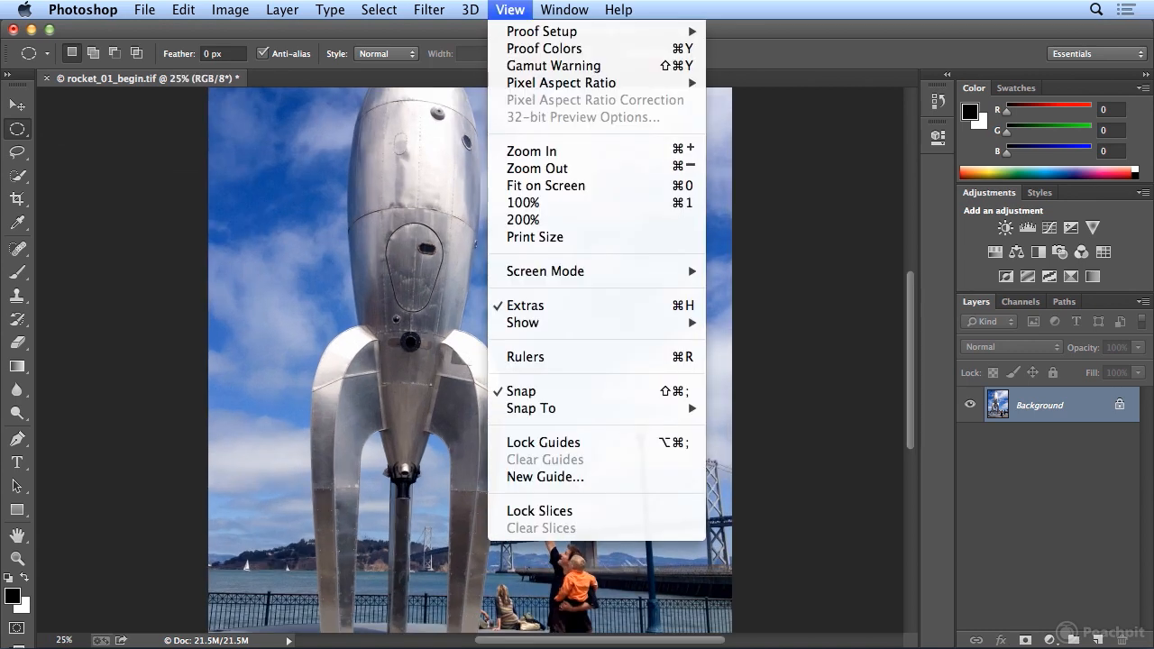
left_click(532, 151)
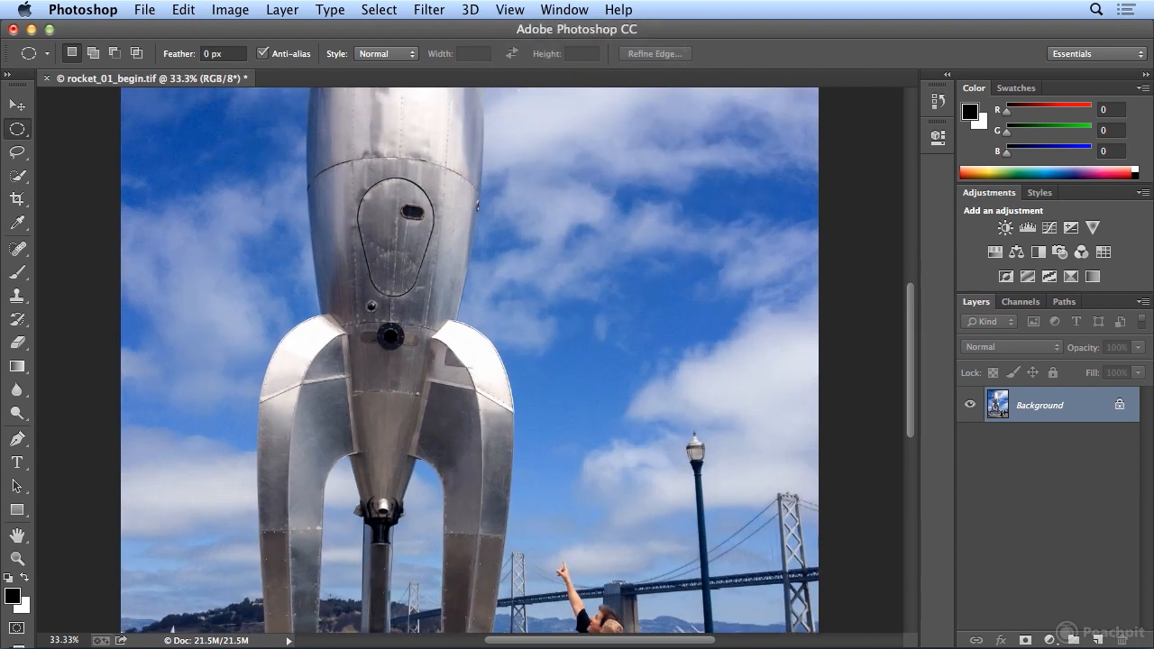
left_click(511, 10)
left_click(532, 151)
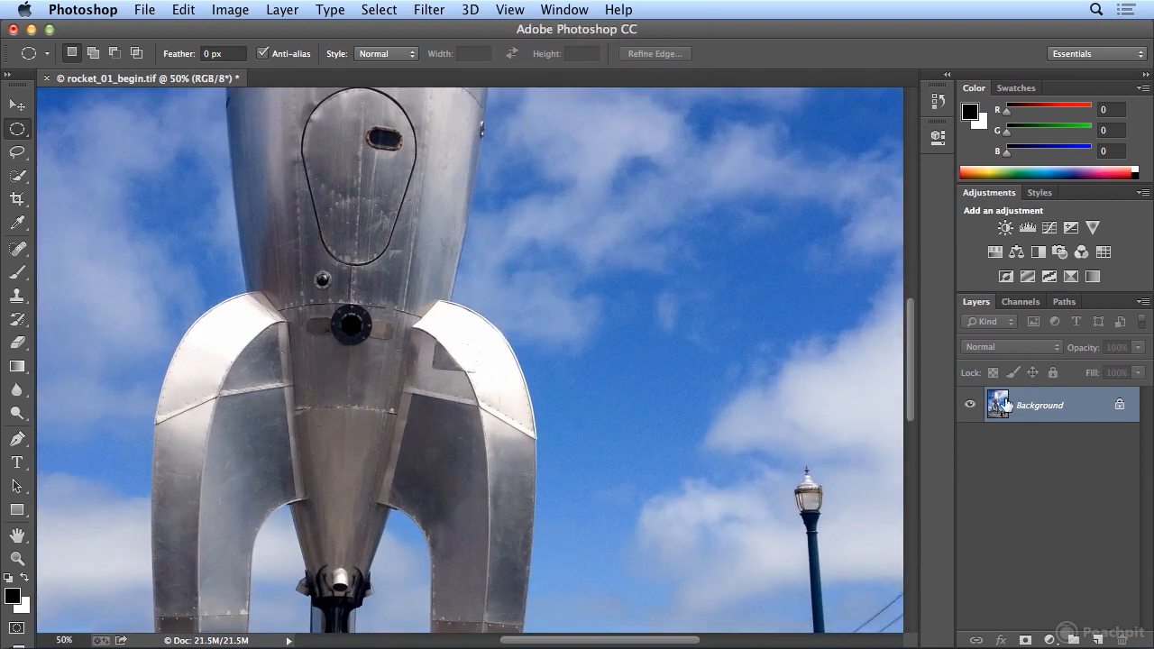
left_click_drag(914, 377, 928, 275)
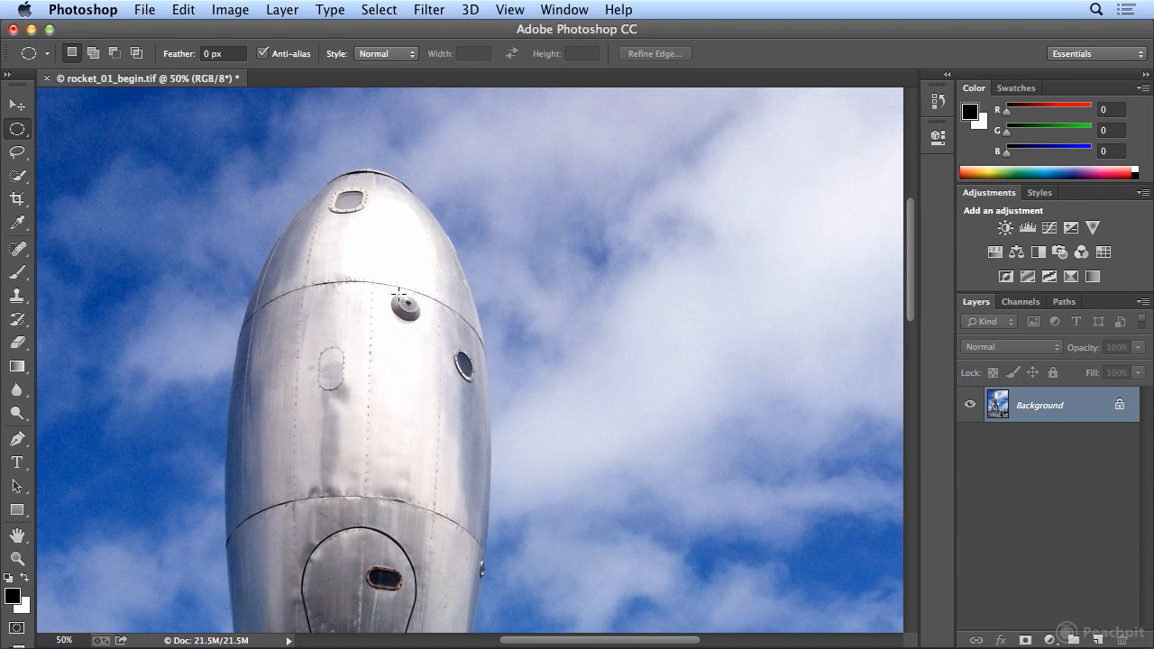
left_click_drag(400, 292, 427, 324)
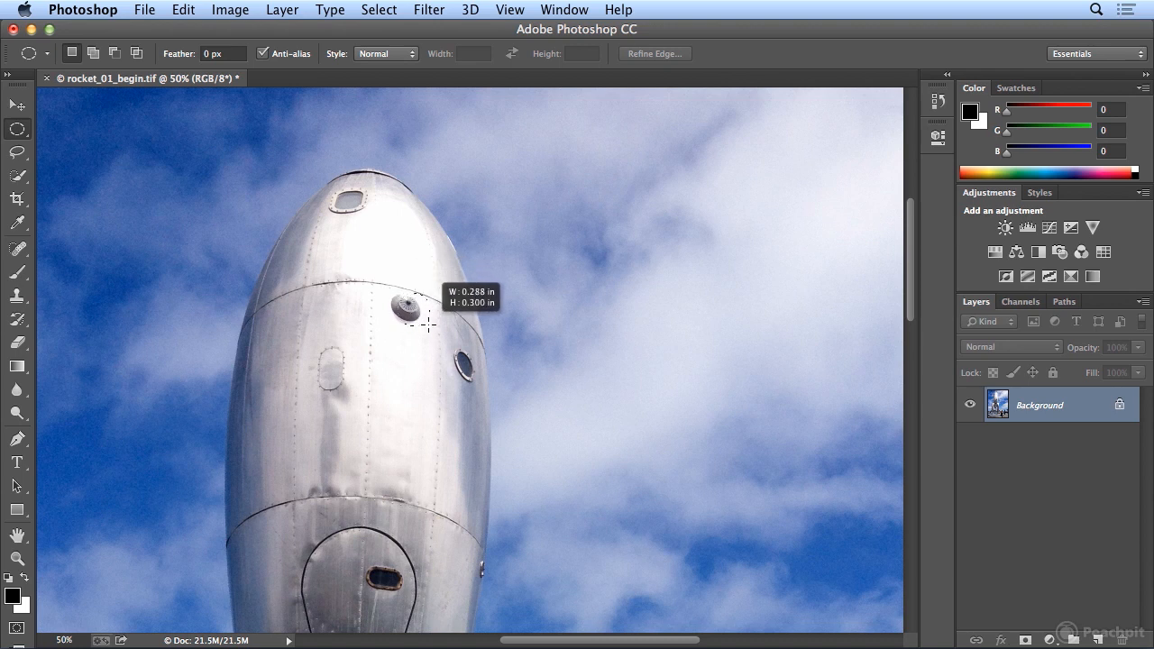
left_click_drag(427, 324, 407, 318)
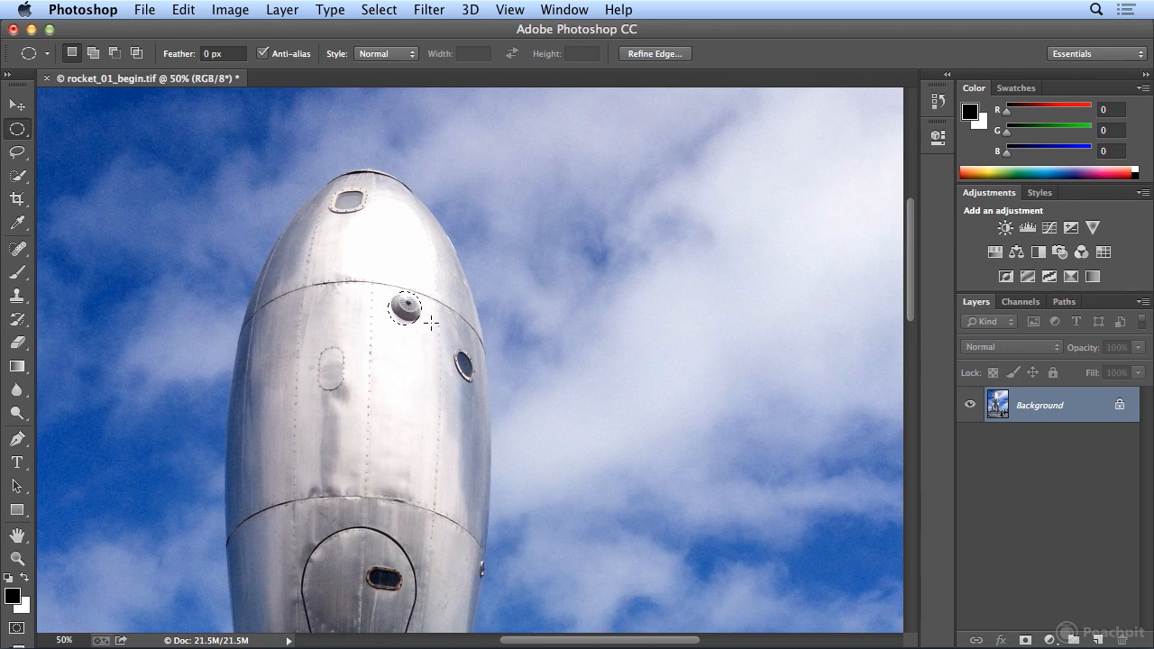
left_click(427, 316)
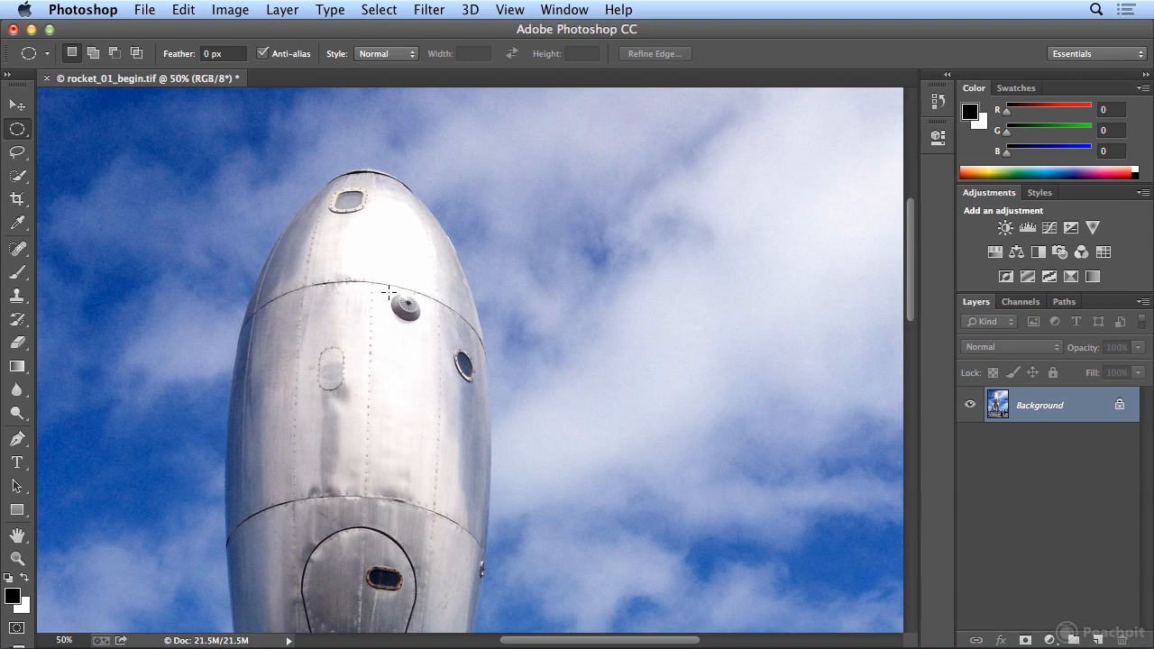
Select the small round fitting just below the rocket's upper seam with an elliptical selection, then copy and paste it onto a new layer.
left_click_drag(385, 293, 422, 325)
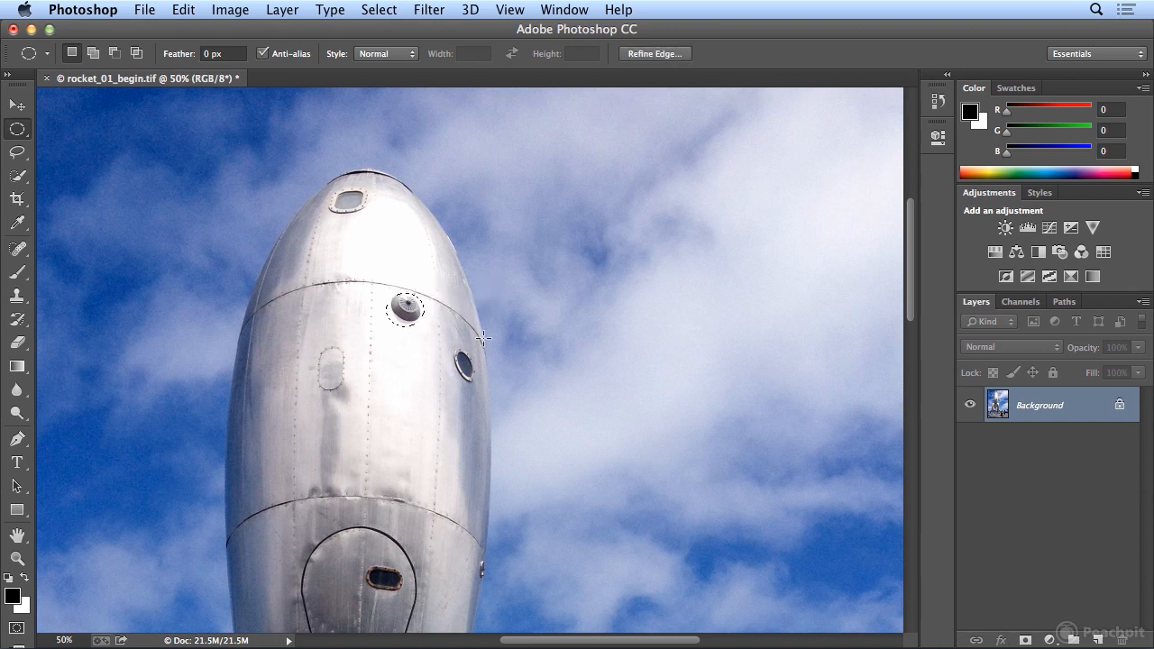
left_click(189, 10)
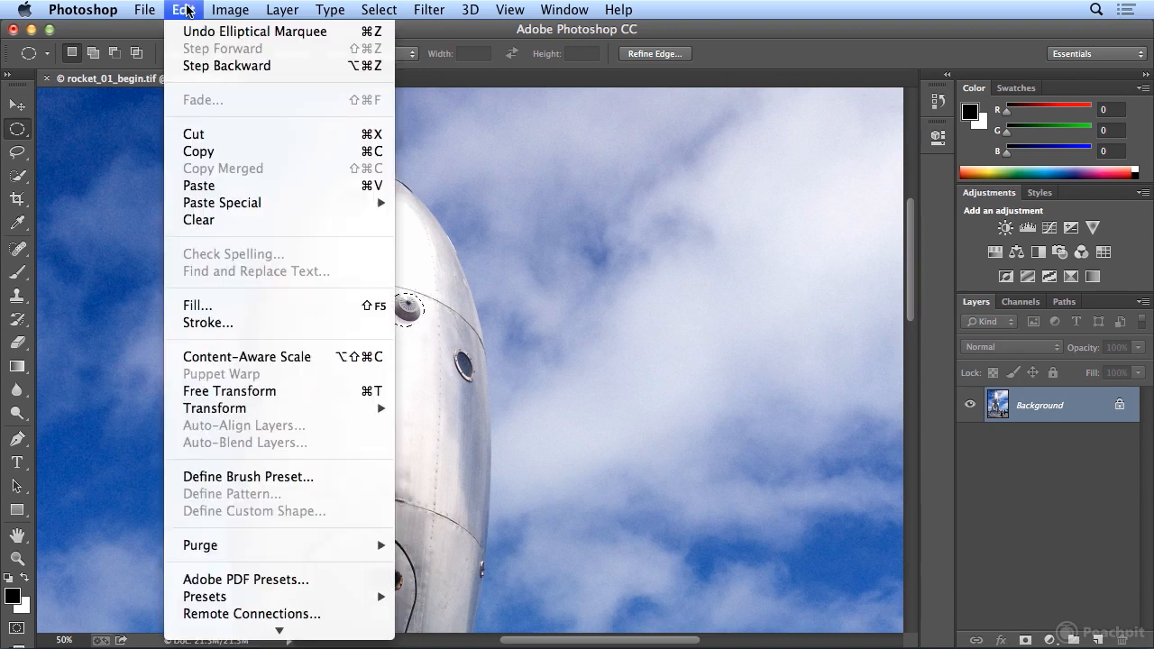
left_click(206, 153)
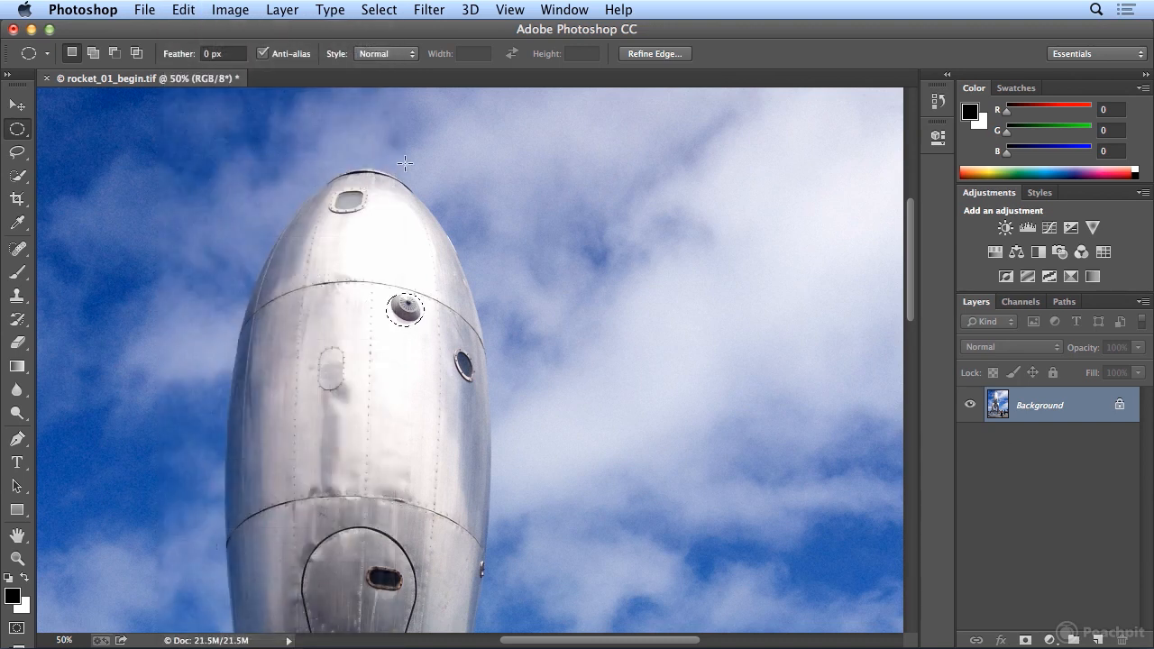
left_click(184, 10)
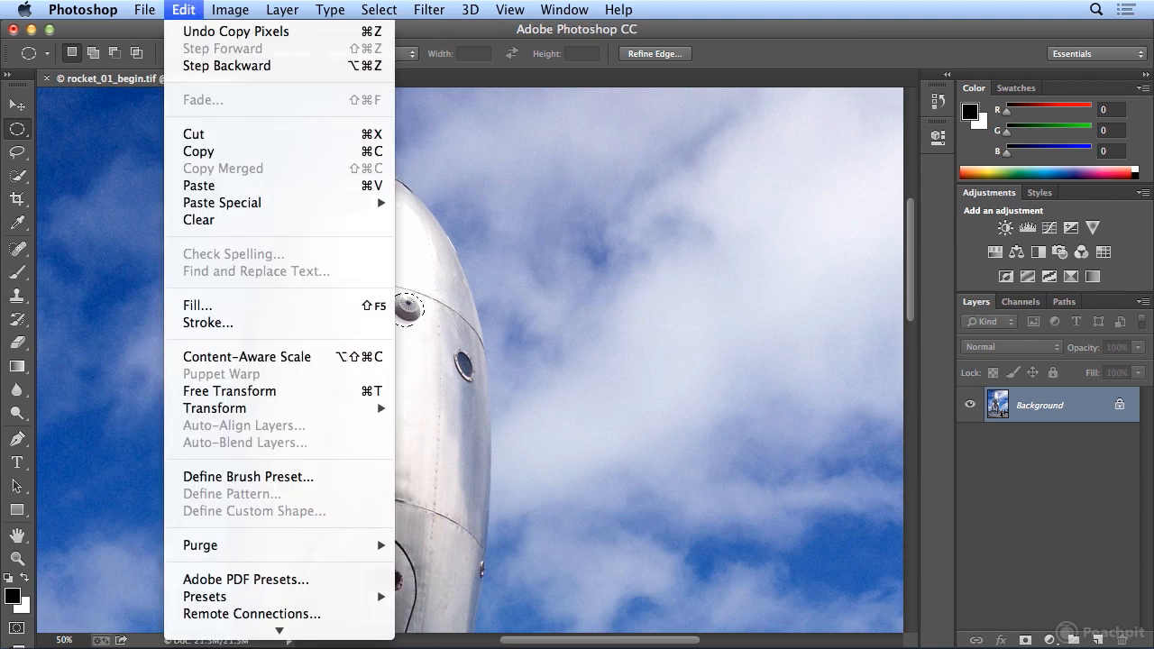
left_click(199, 185)
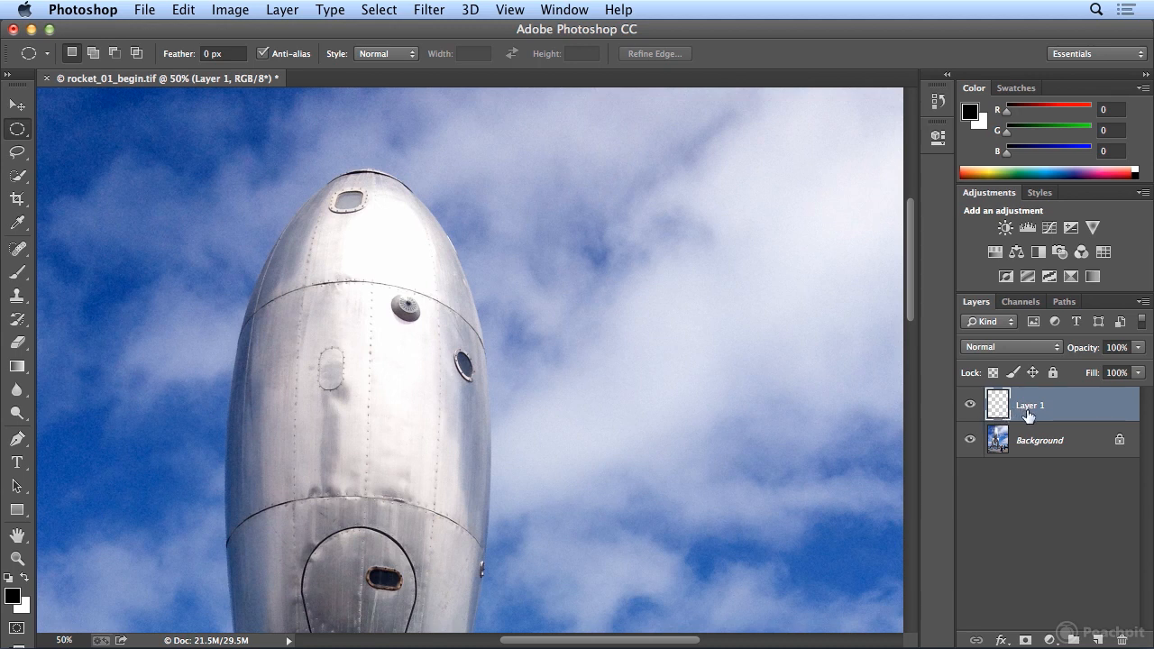
Move the pasted round fitting directly below the original, then paste a second copy and line it up beneath the first with the Move Tool.
left_click(28, 114)
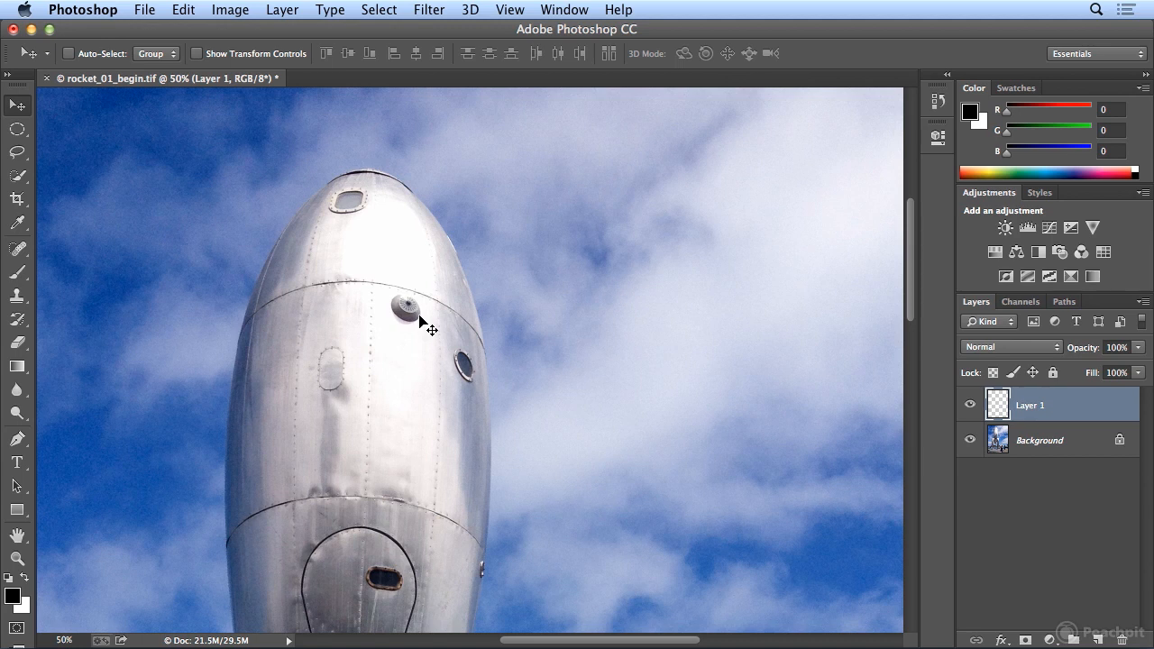
left_click_drag(407, 310, 408, 342)
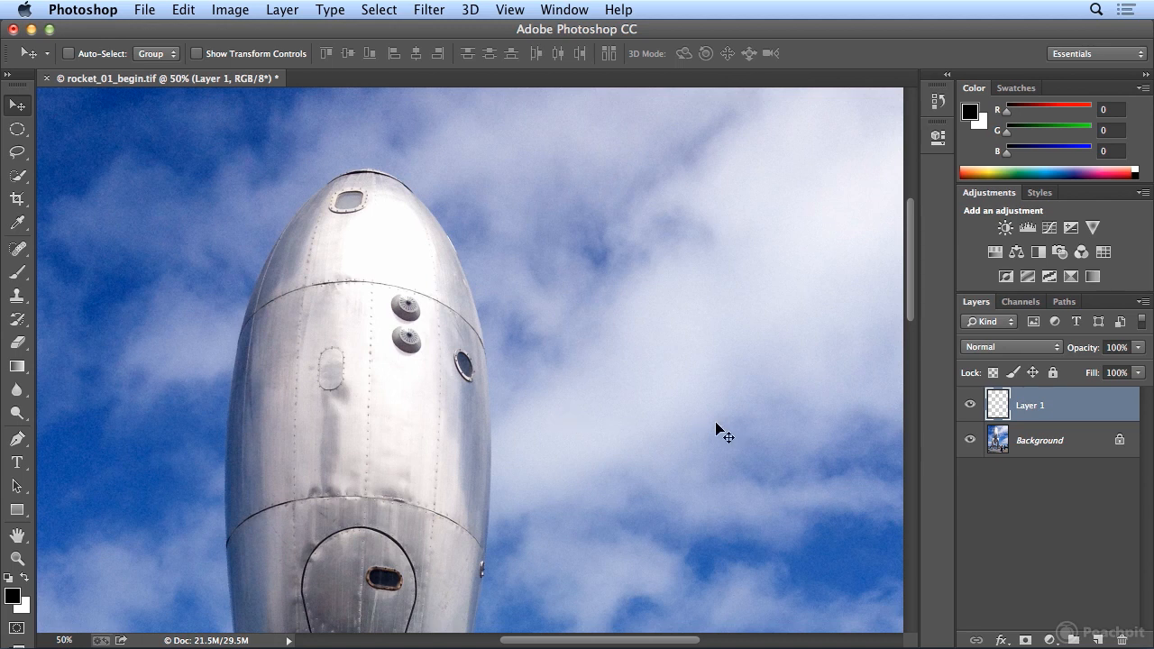
left_click(184, 9)
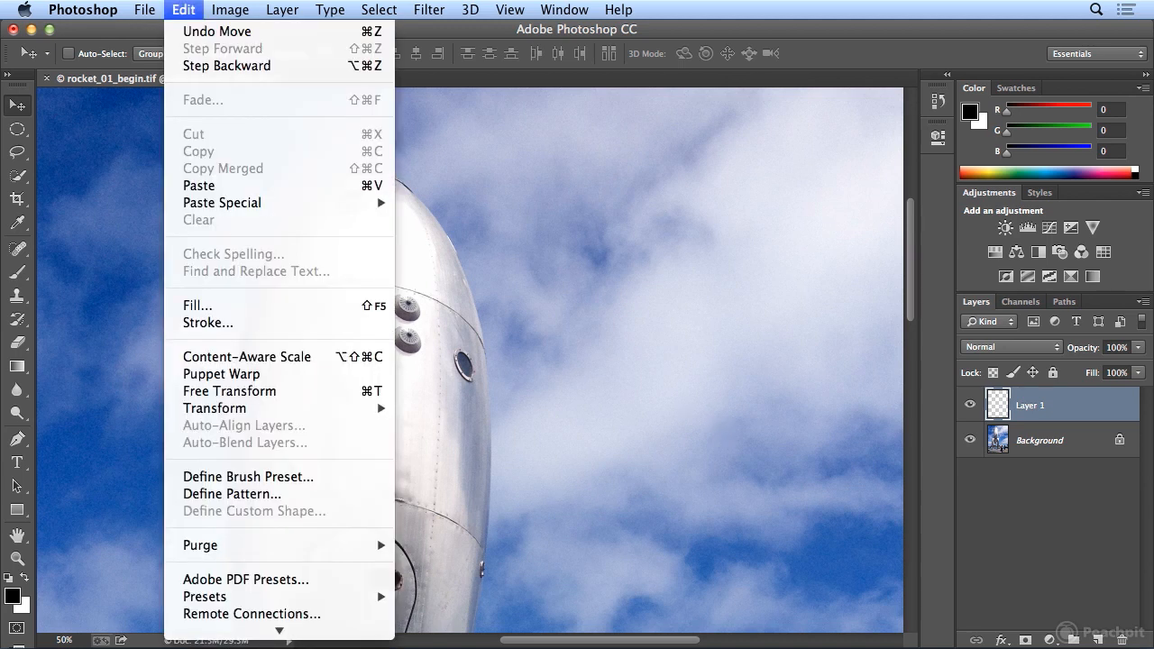
left_click(217, 187)
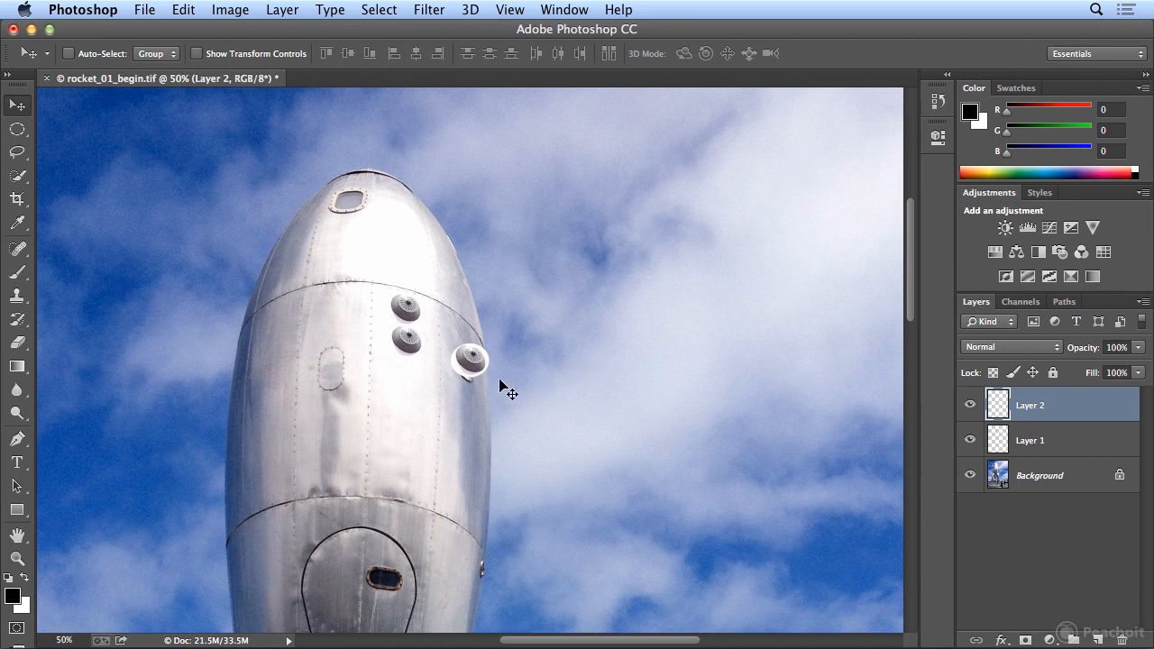
left_click_drag(482, 365, 415, 371)
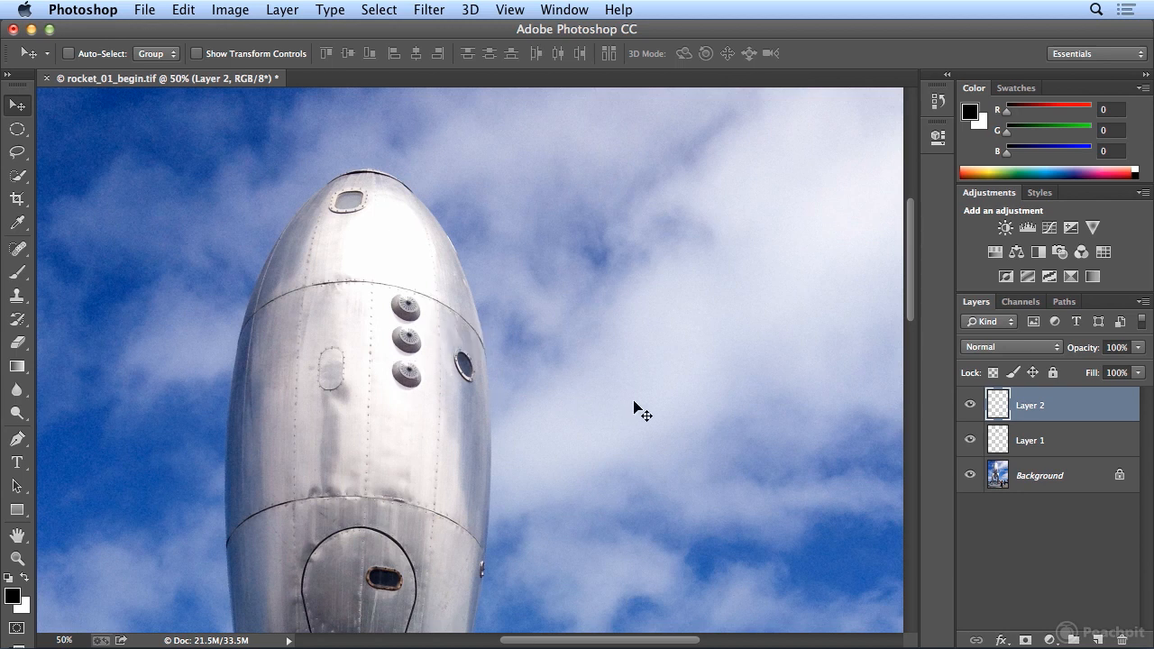
key("Up")
key("Up")
key("Up")
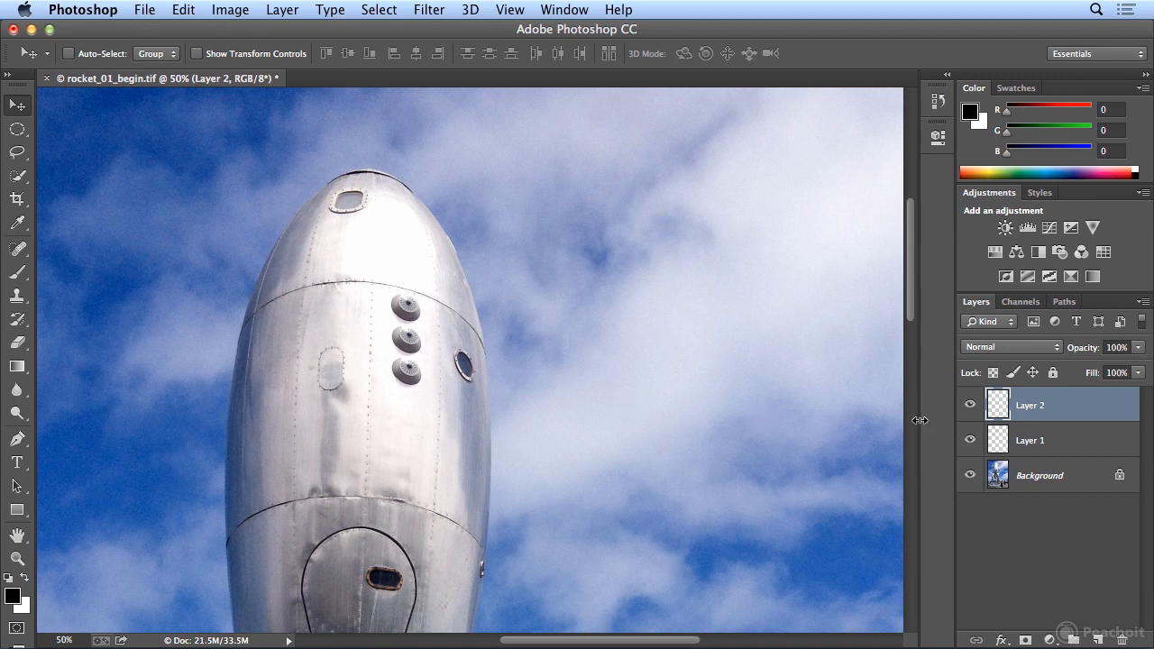
Rename Layer 1 as circle 1 and Layer 2 as circle 2.
double_click(1030, 439)
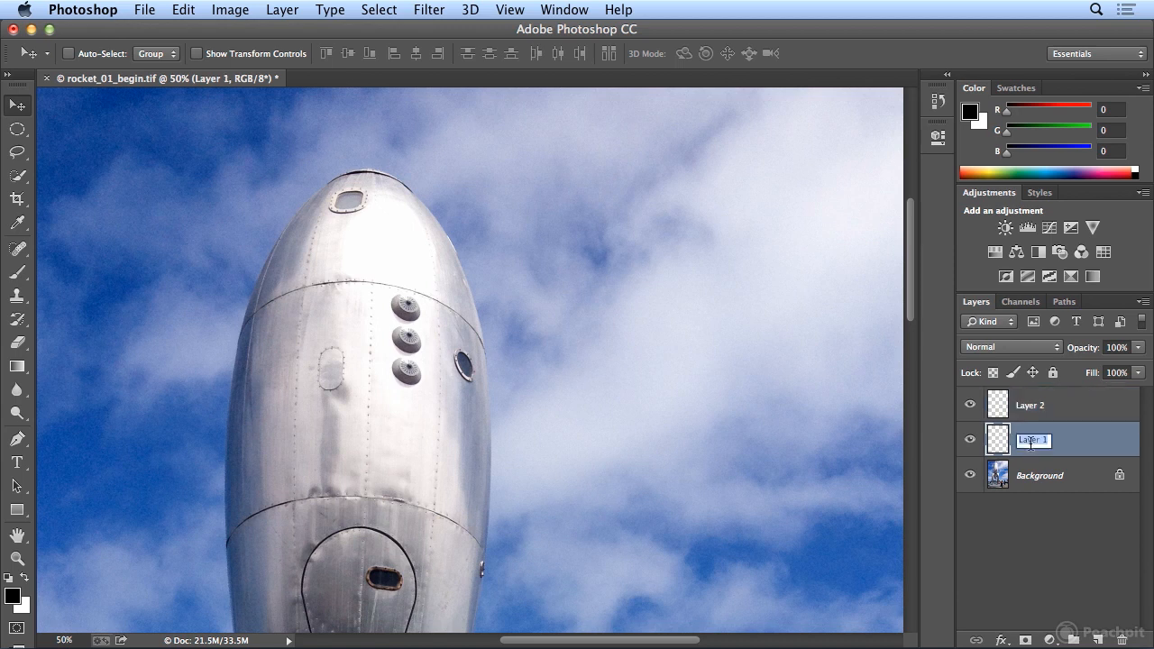
type("circle 1")
double_click(1029, 406)
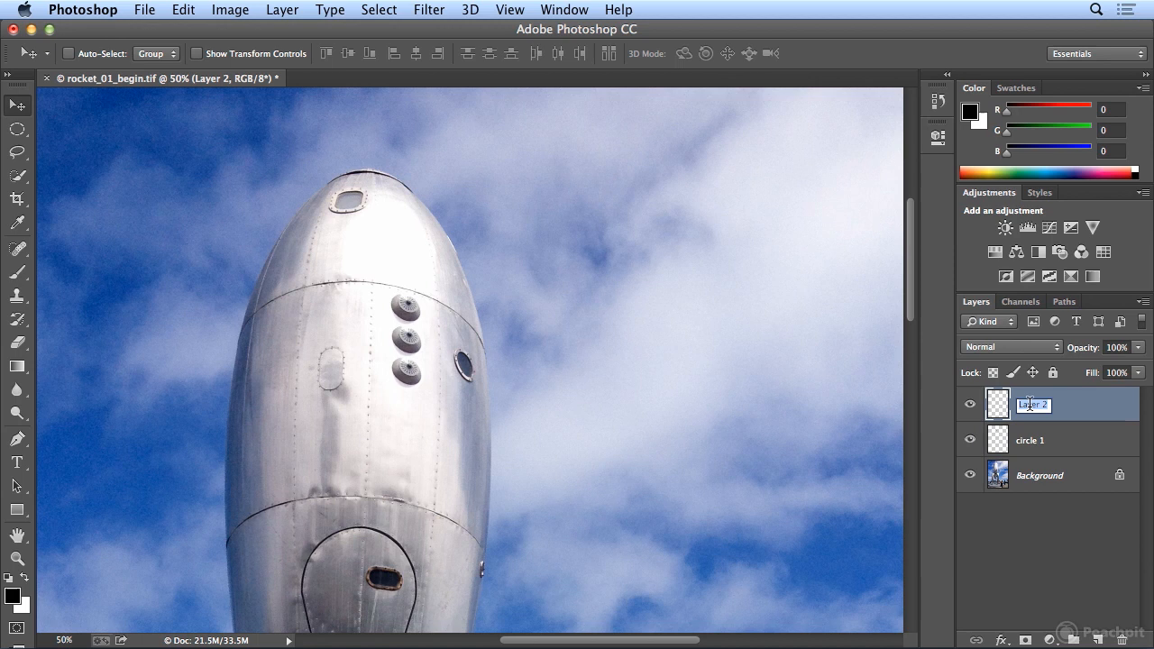
type("circle 2")
key("Return")
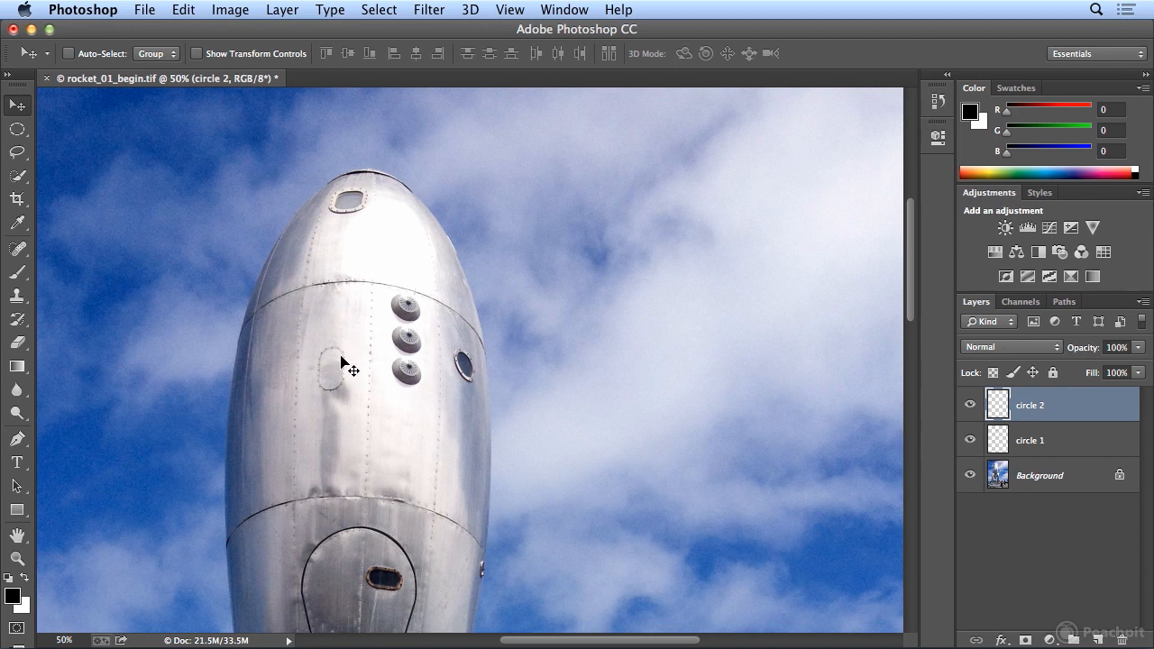
Select the small rounded hatch on the Background layer with the Rectangular Marquee Tool, then copy and paste it onto a new layer.
left_click(1009, 474)
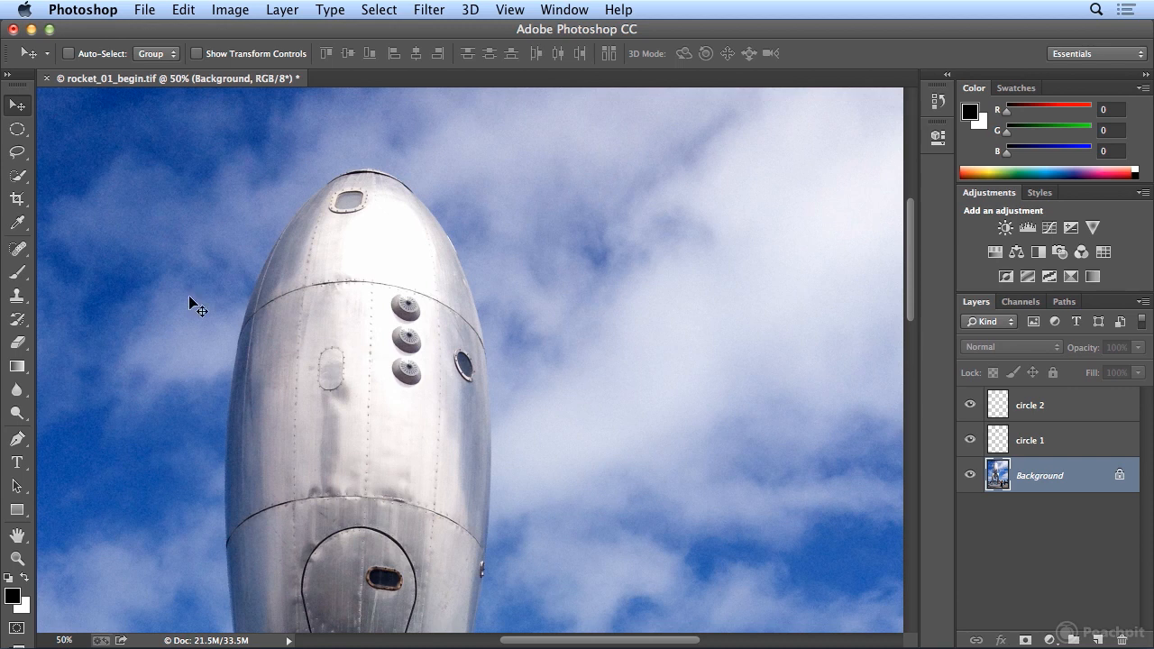
left_click(18, 131)
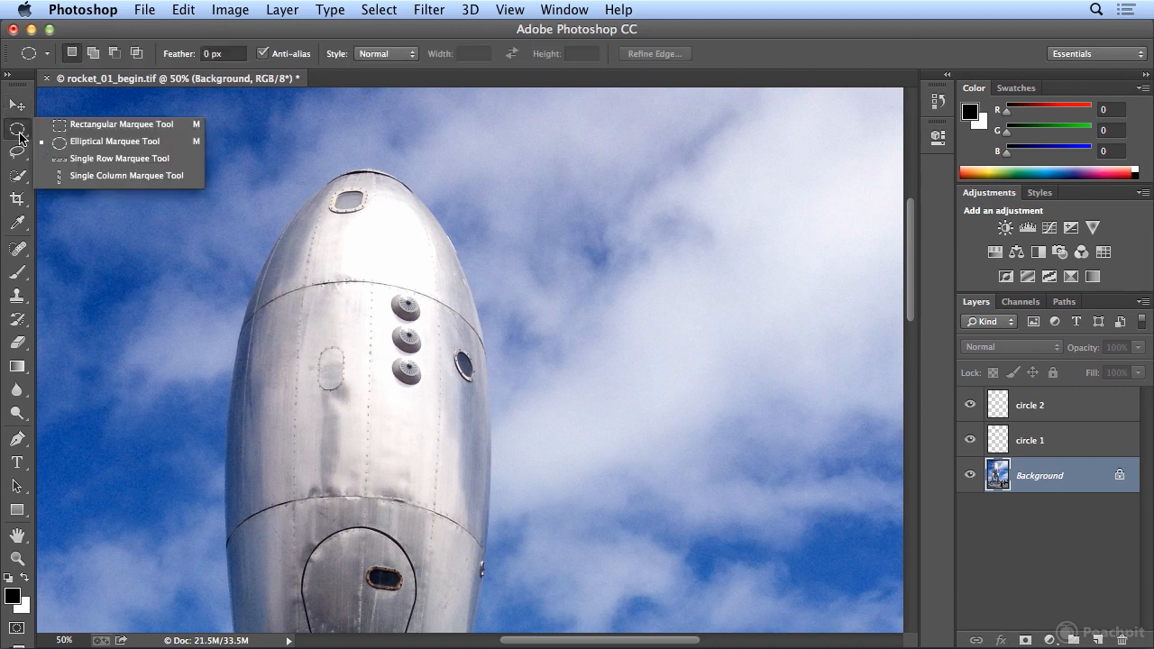
left_click(90, 126)
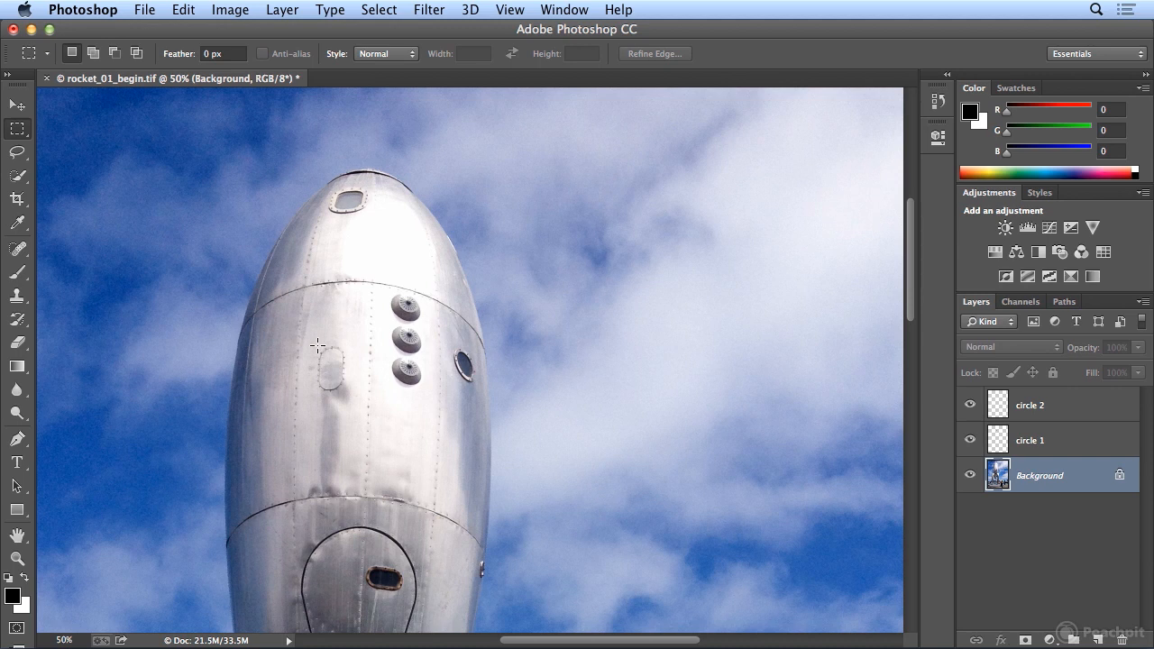
left_click_drag(317, 345, 347, 393)
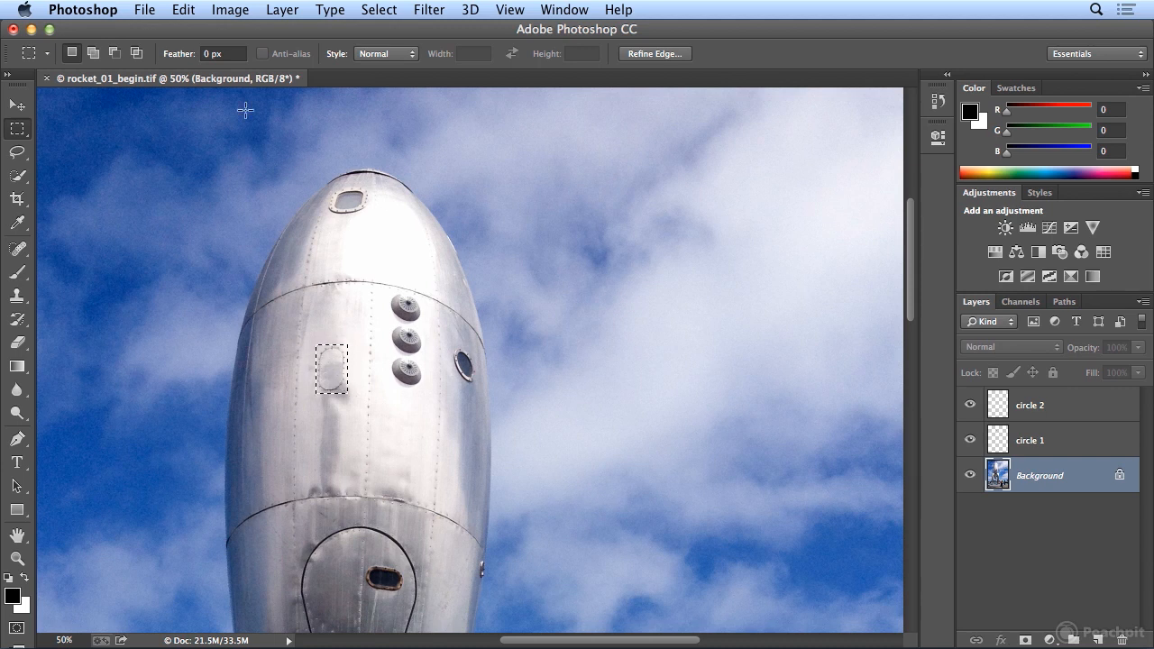
left_click(189, 10)
left_click(206, 152)
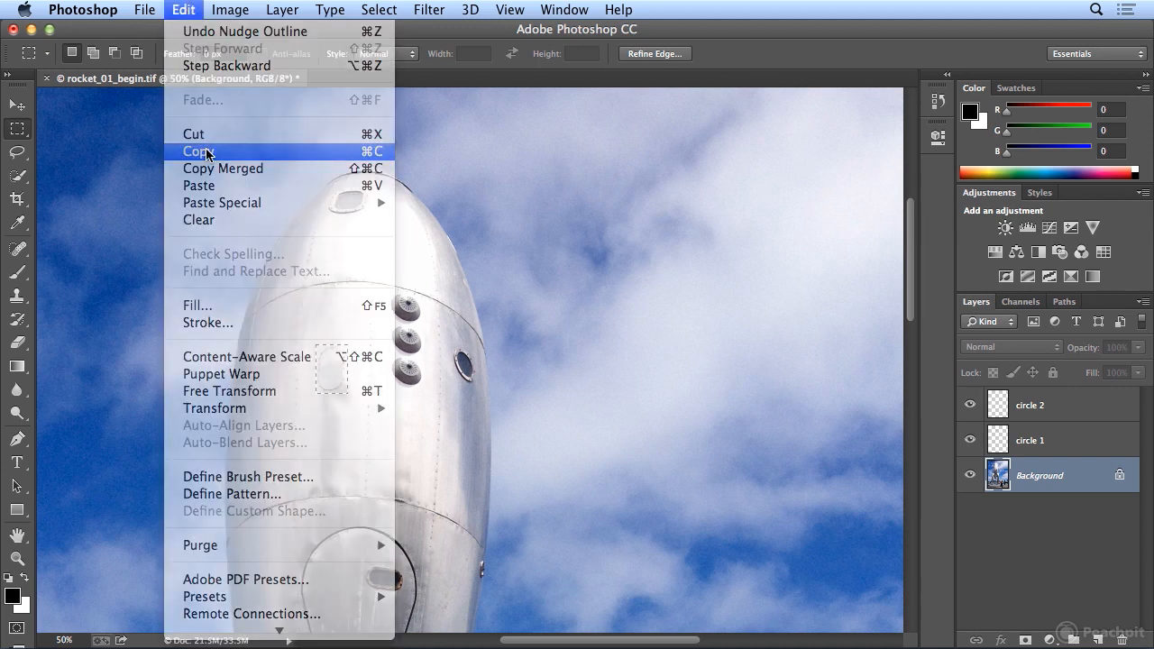
left_click(186, 11)
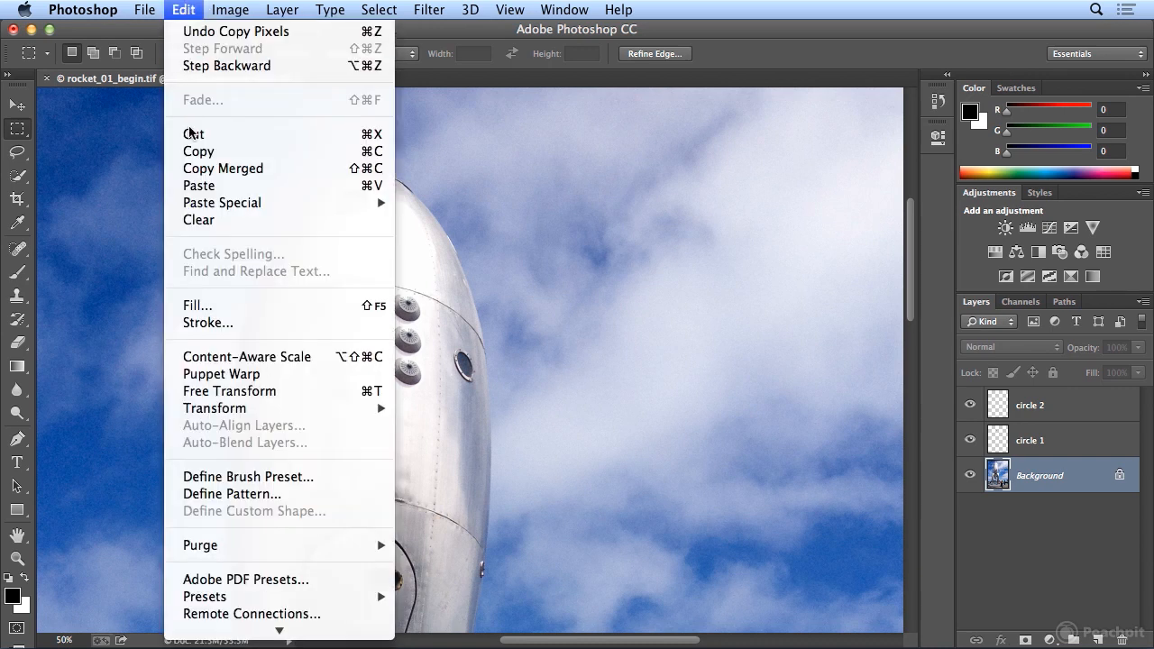
left_click(212, 188)
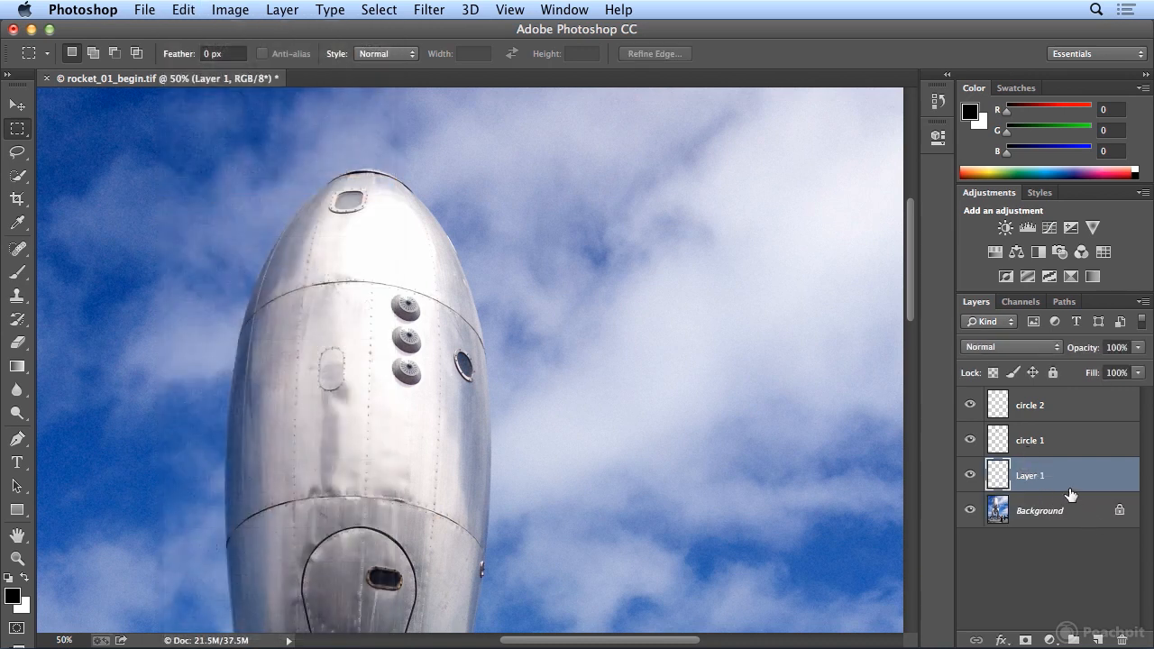
Move the pasted hatch directly above the original one and rename its layer as rectangle.
left_click(20, 110)
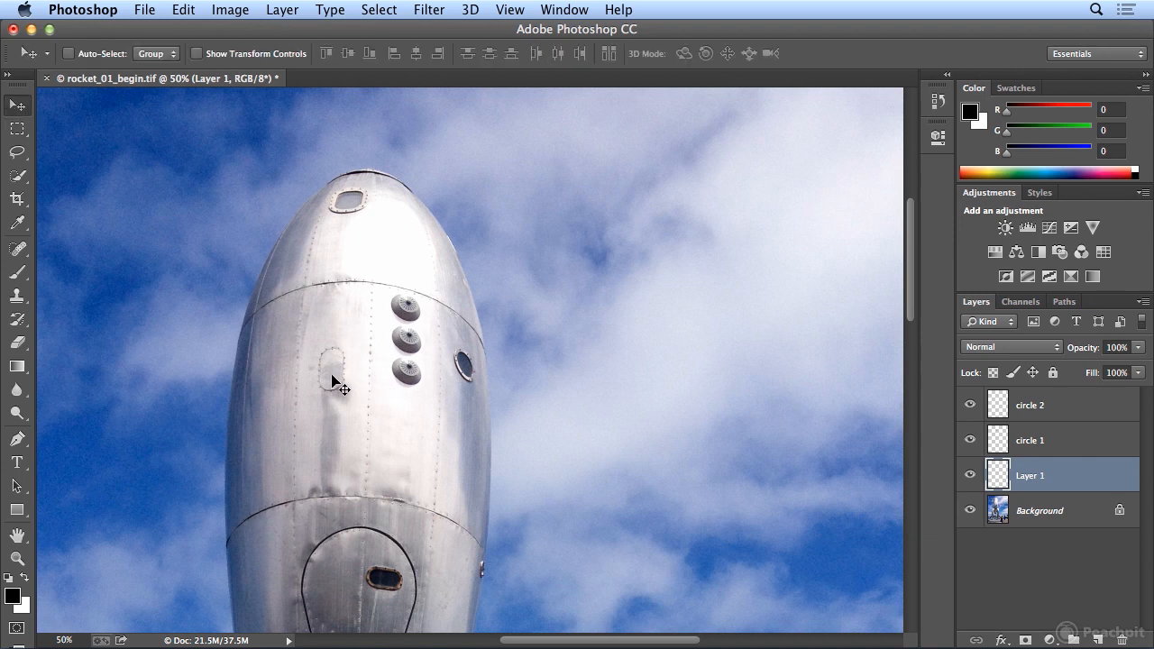
left_click_drag(330, 378, 329, 320)
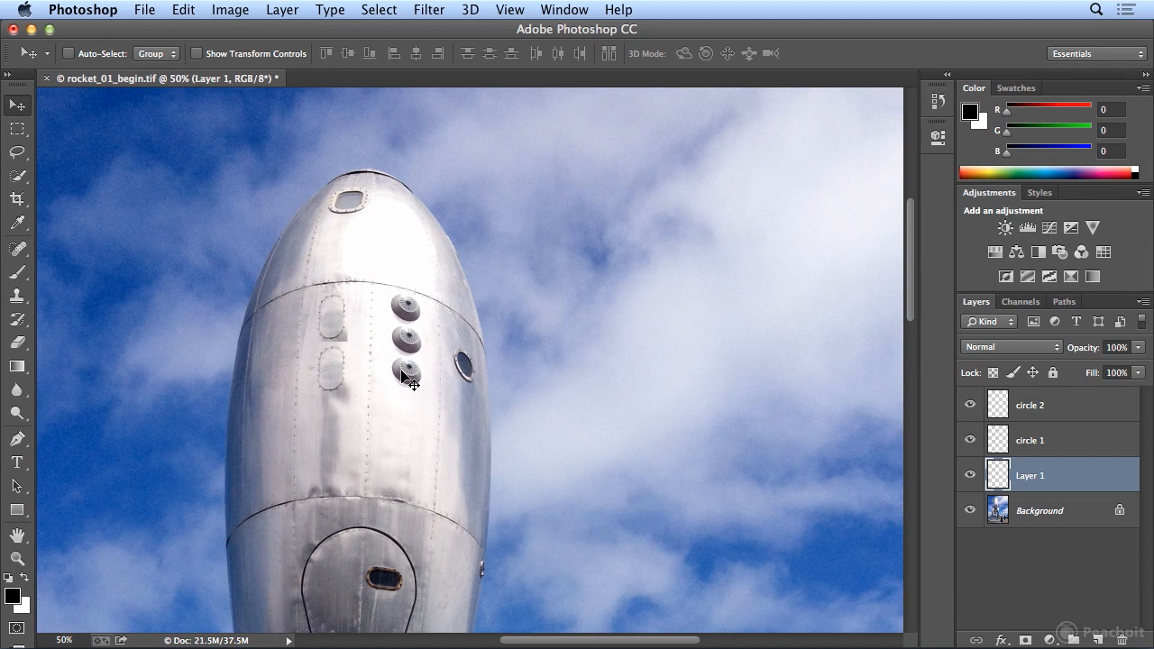
double_click(1029, 474)
type("rectangle")
key("Return")
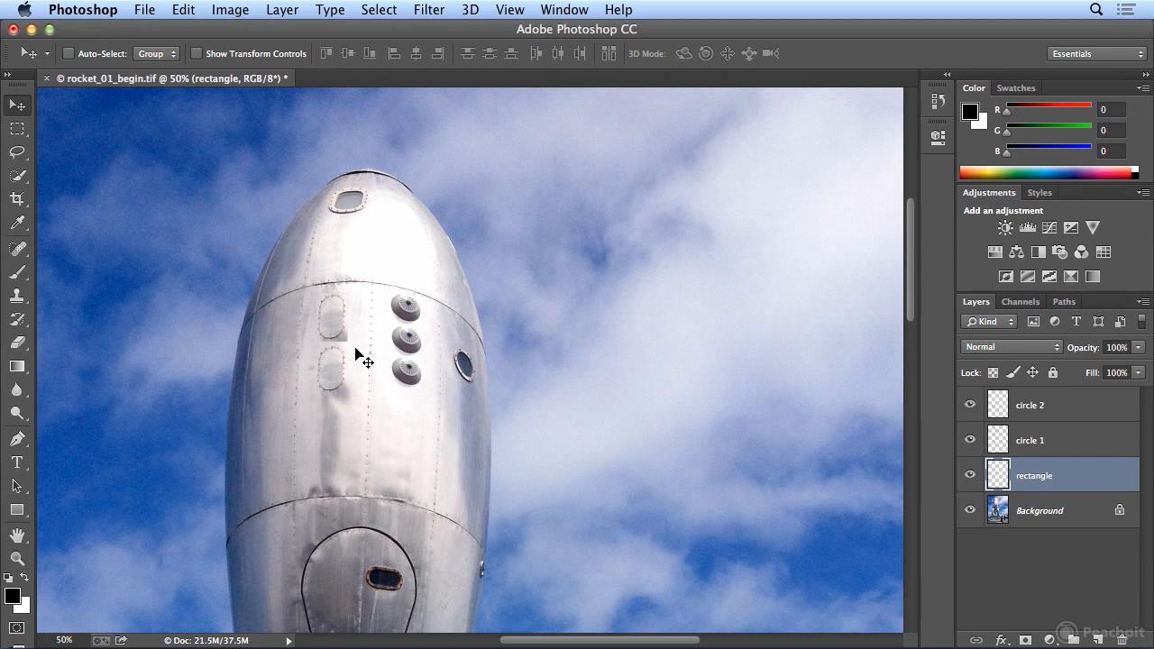
Clean up the pasted hatch's shadowed corner with the Eraser Tool, then briefly hide the Background layer to inspect the pasted pieces.
left_click(14, 345)
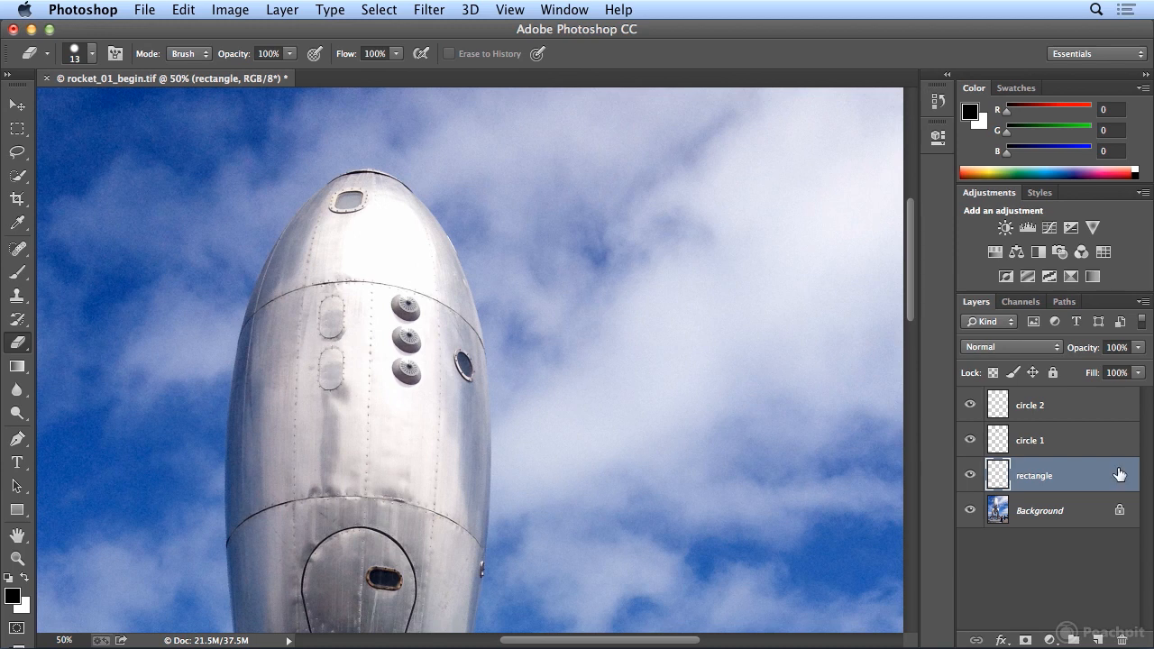
left_click(968, 512)
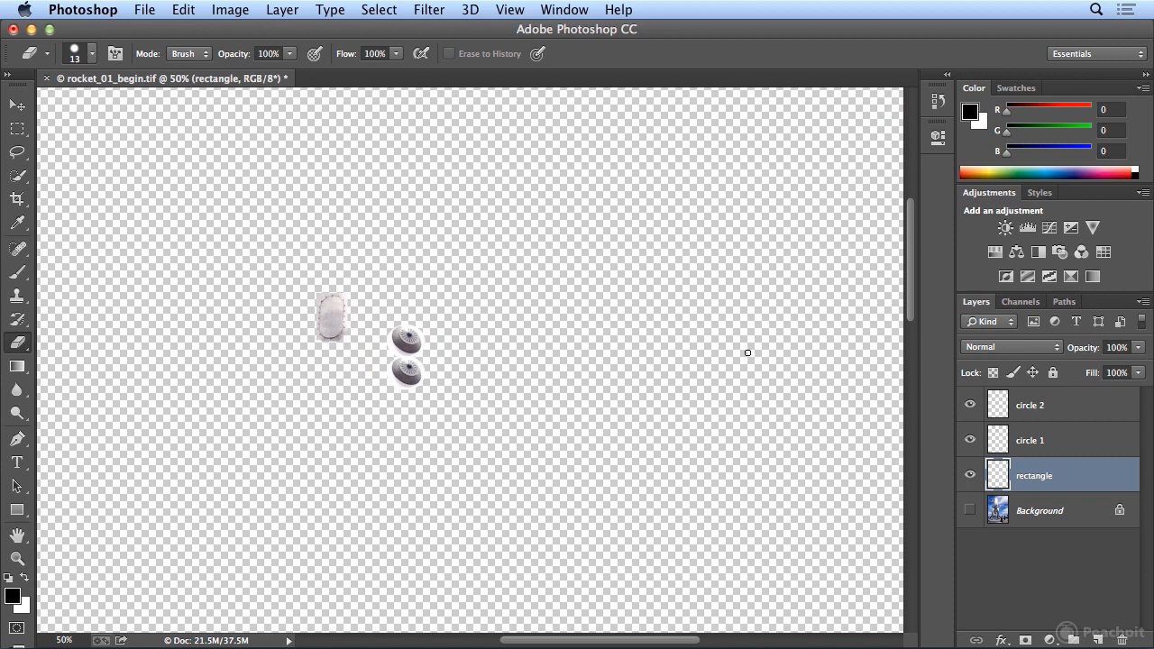
left_click(970, 512)
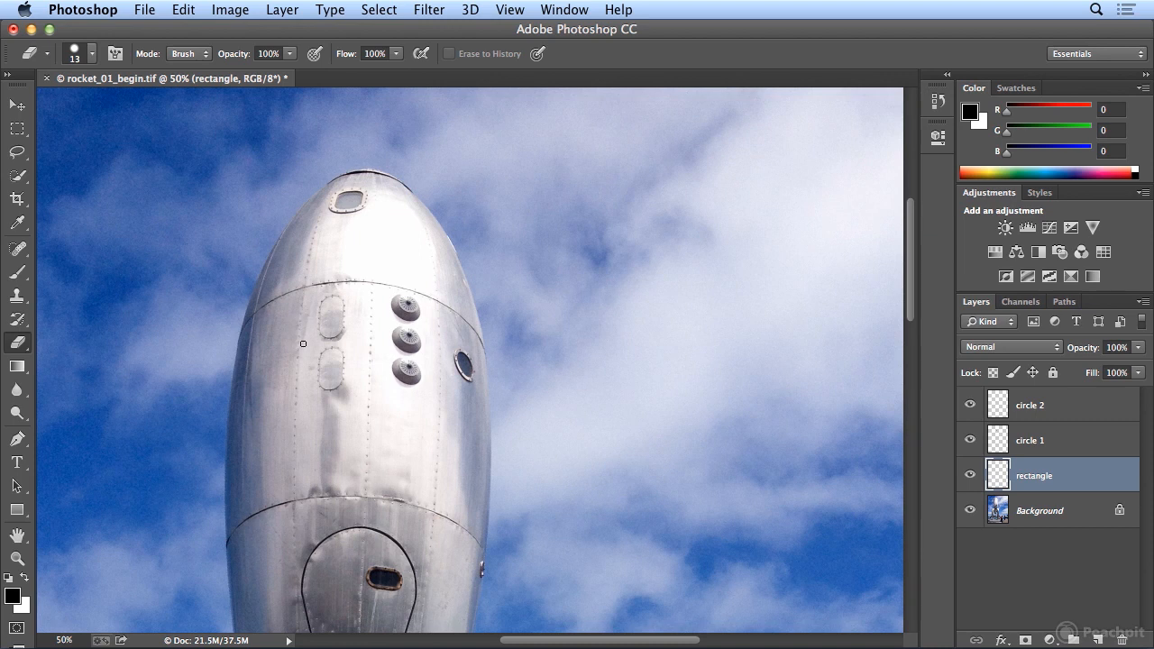
Fit the whole rocket photo on screen and bring up the choice of marquee tools.
left_click(506, 11)
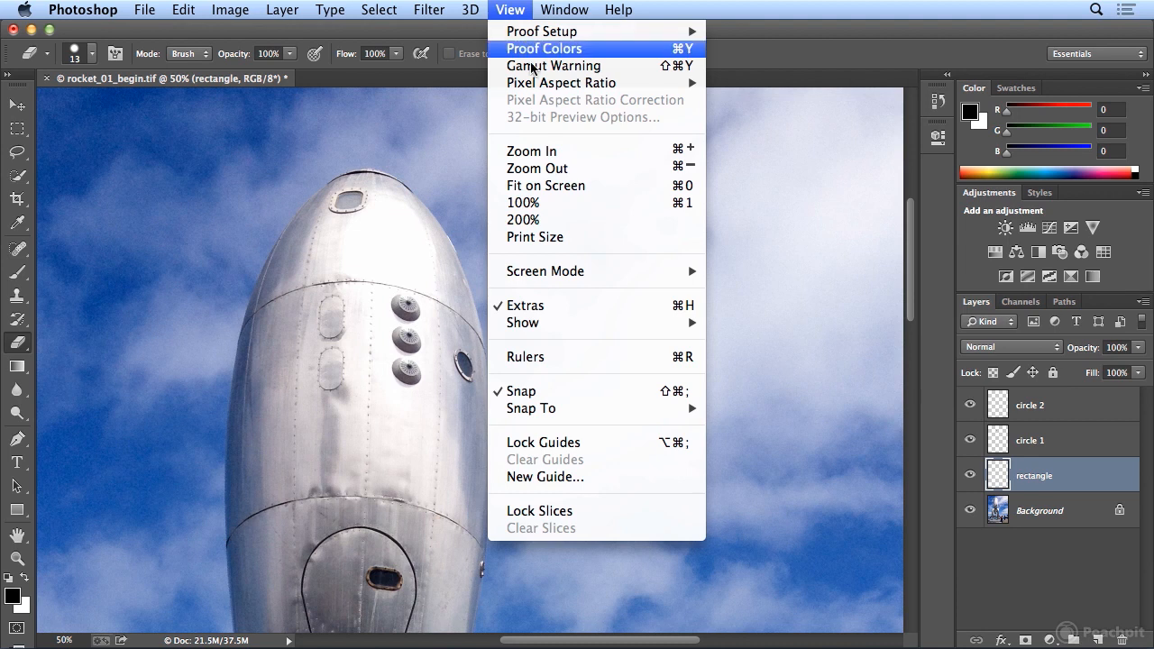
left_click(558, 186)
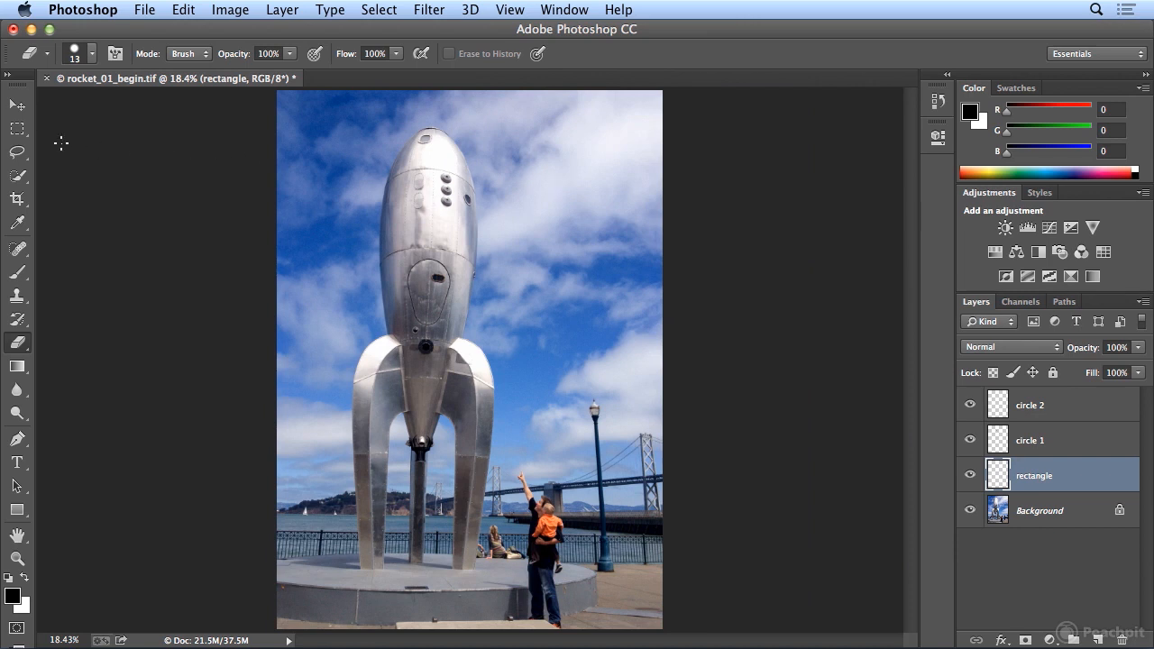
left_click(18, 128)
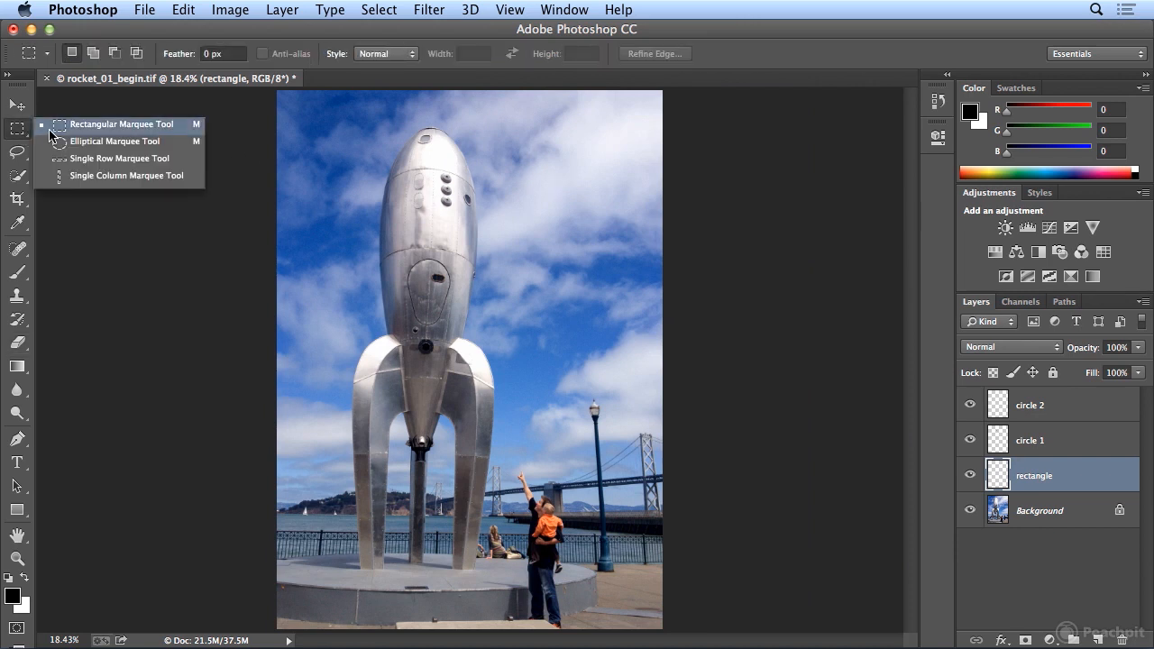